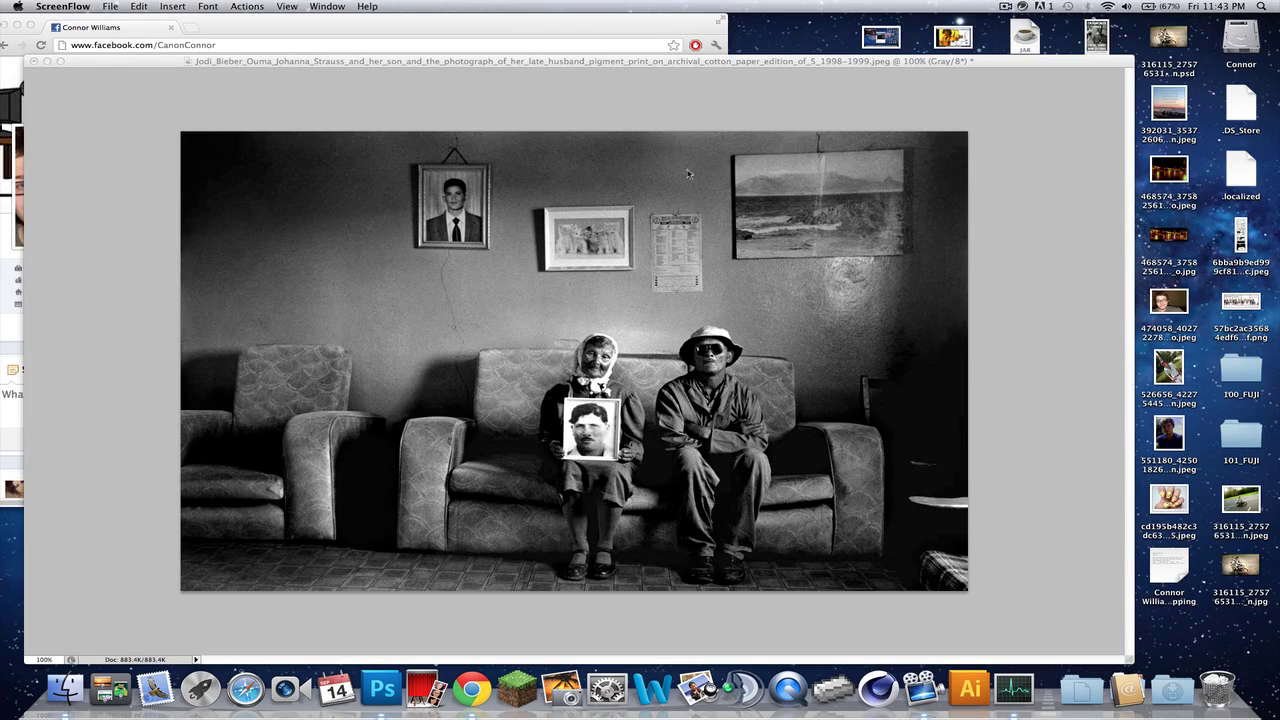
# Bring the Photoshop window with the grayscale sofa photo to the front
pyautogui.click(680, 64)
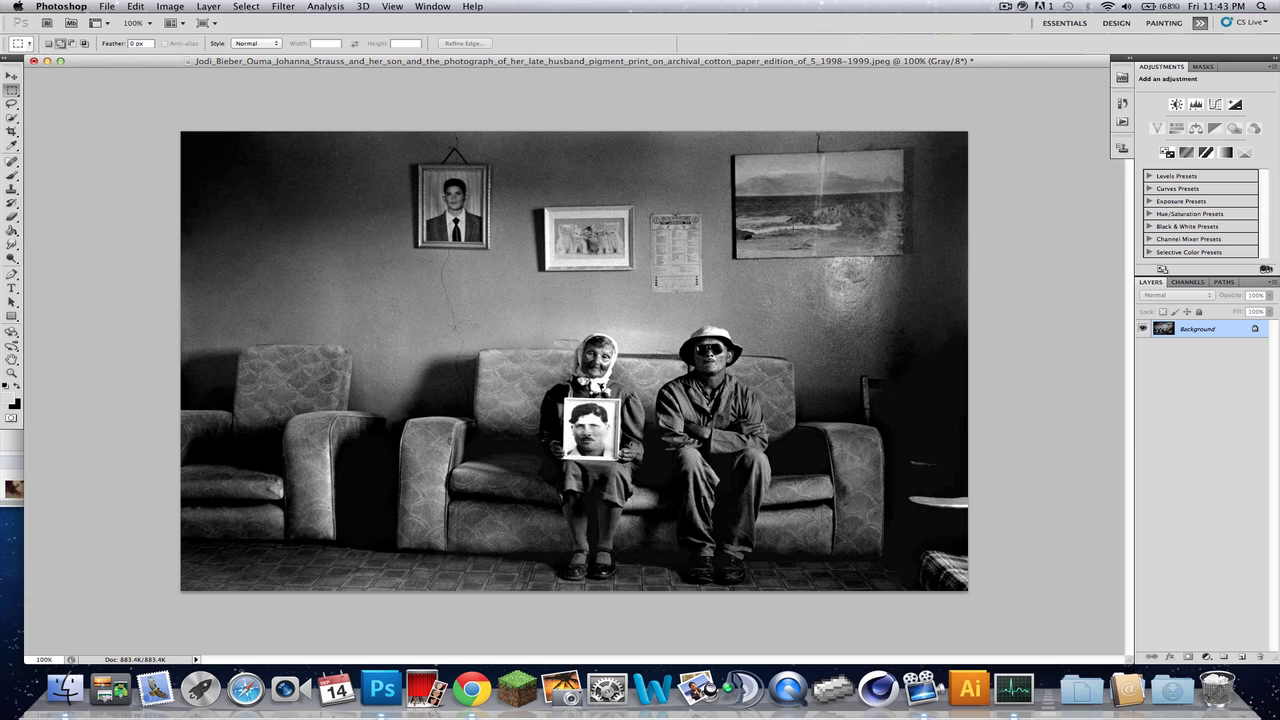
# Convert the locked Background layer into an editable layer named Layer 0
pyautogui.doubleClick(1232, 331)
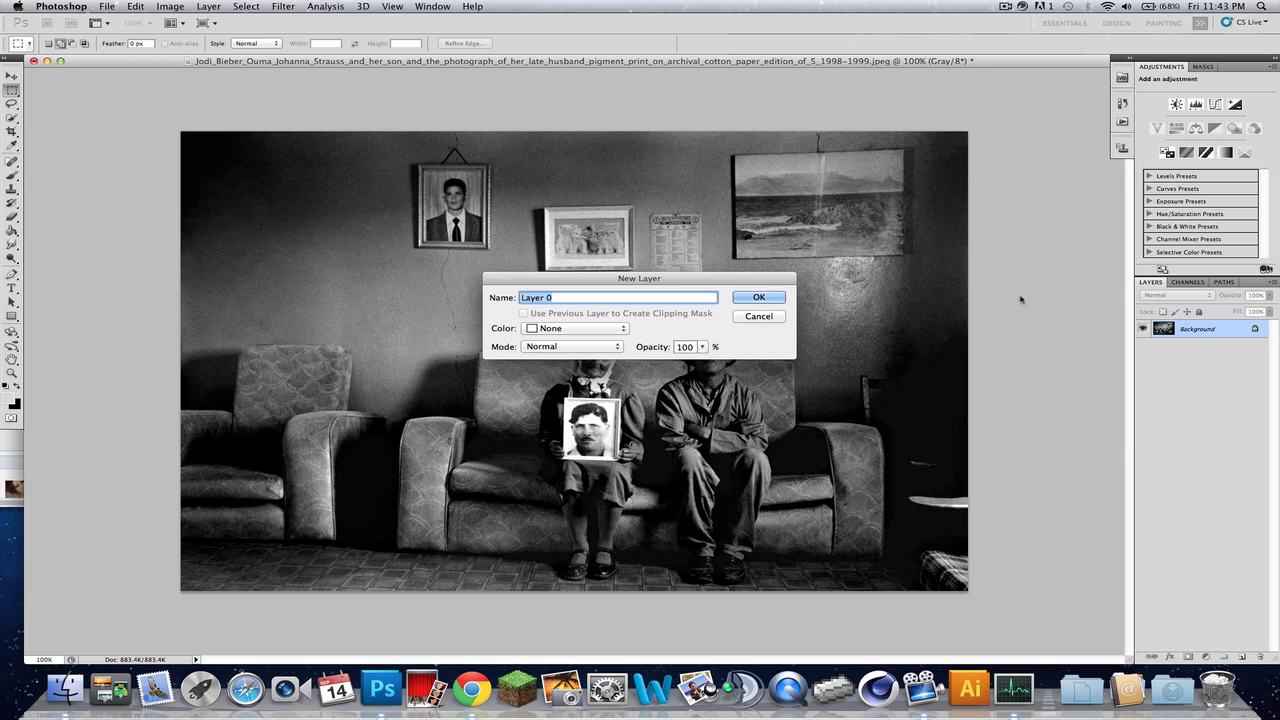
pyautogui.click(752, 301)
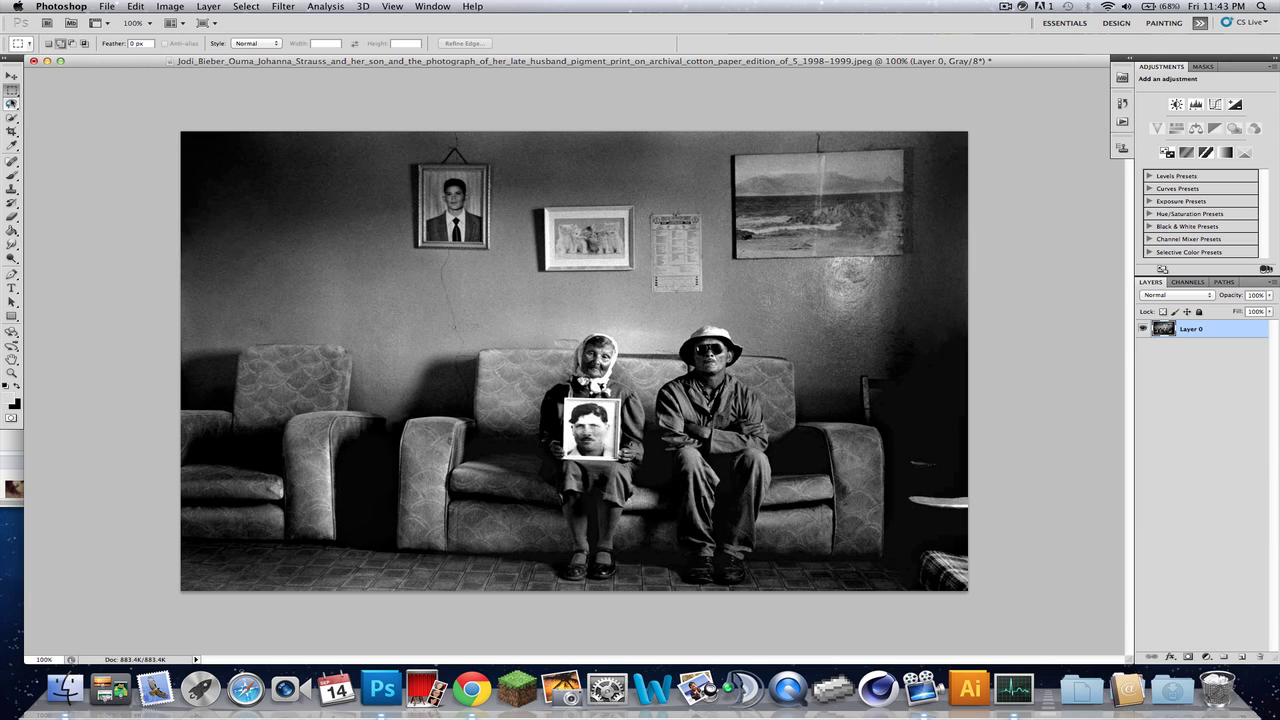
# Trace a closed four-corner Pen path around the small framed picture
pyautogui.click(12, 146)
pyautogui.click(12, 274)
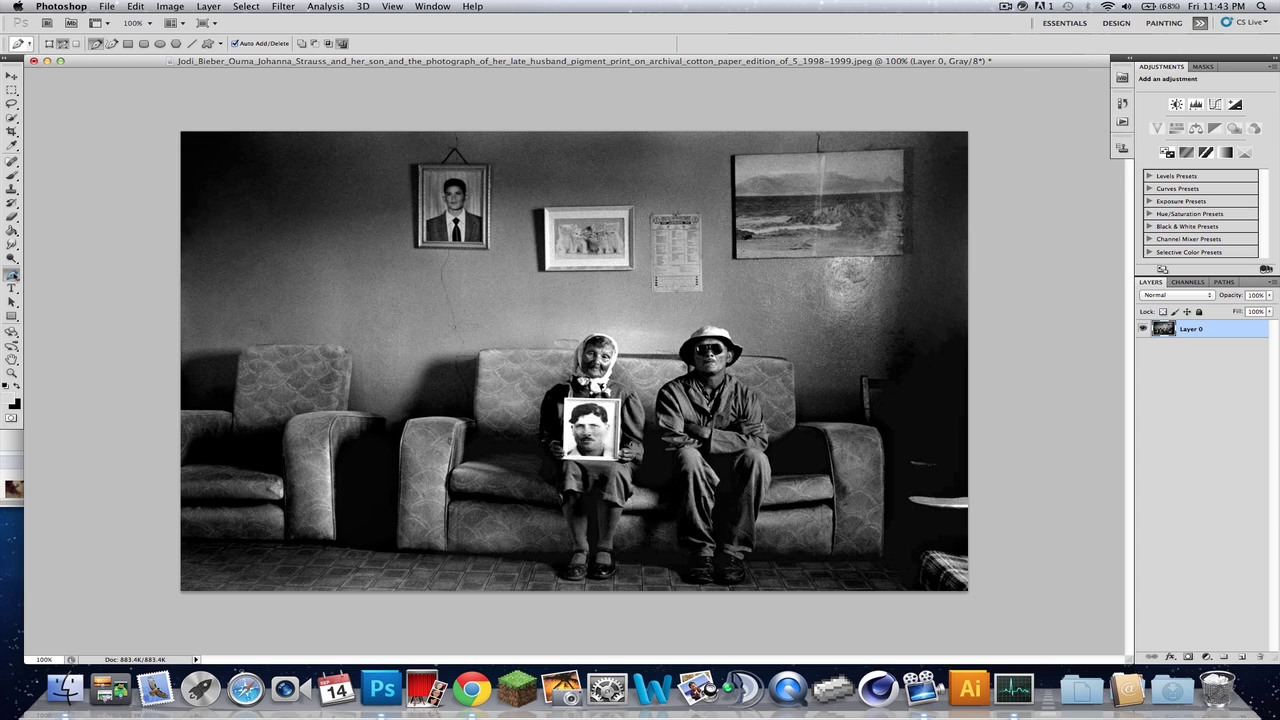
pyautogui.click(521, 199)
pyautogui.click(640, 197)
pyautogui.click(640, 274)
pyautogui.click(535, 280)
pyautogui.click(522, 200)
# Turn the path into a selection with 0-pixel feather
pyautogui.rightClick(579, 250)
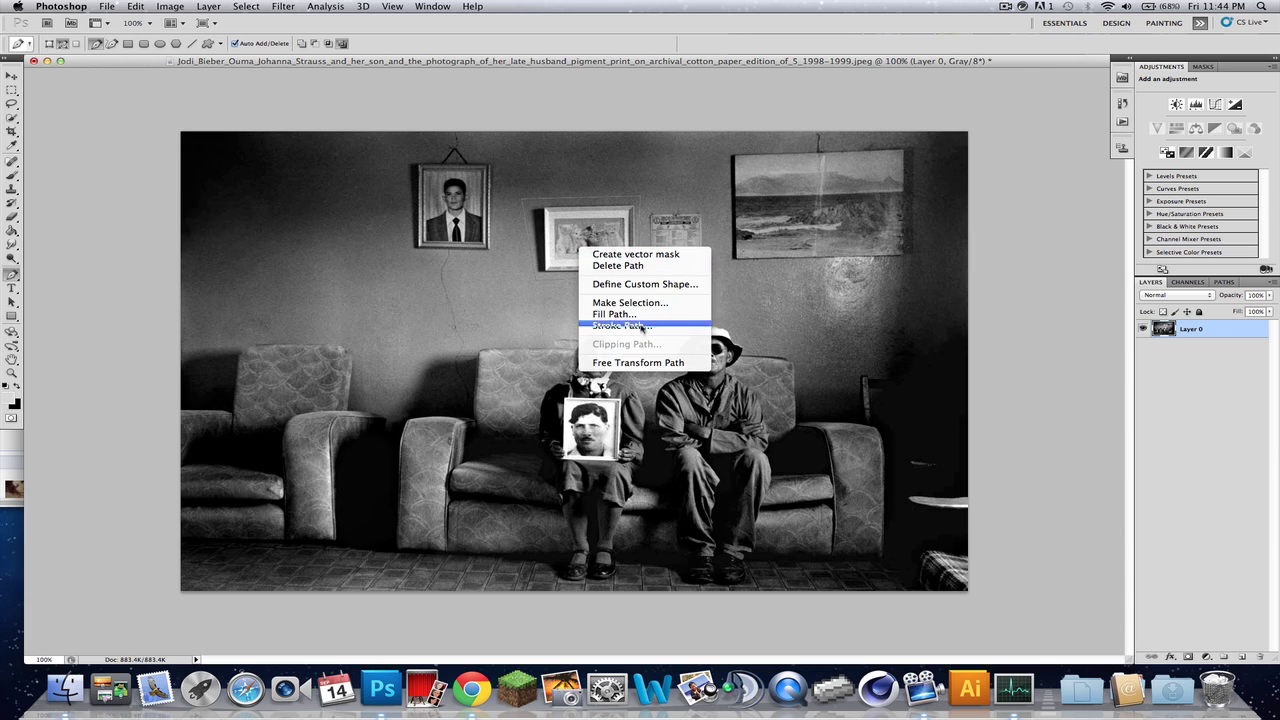
pyautogui.click(640, 303)
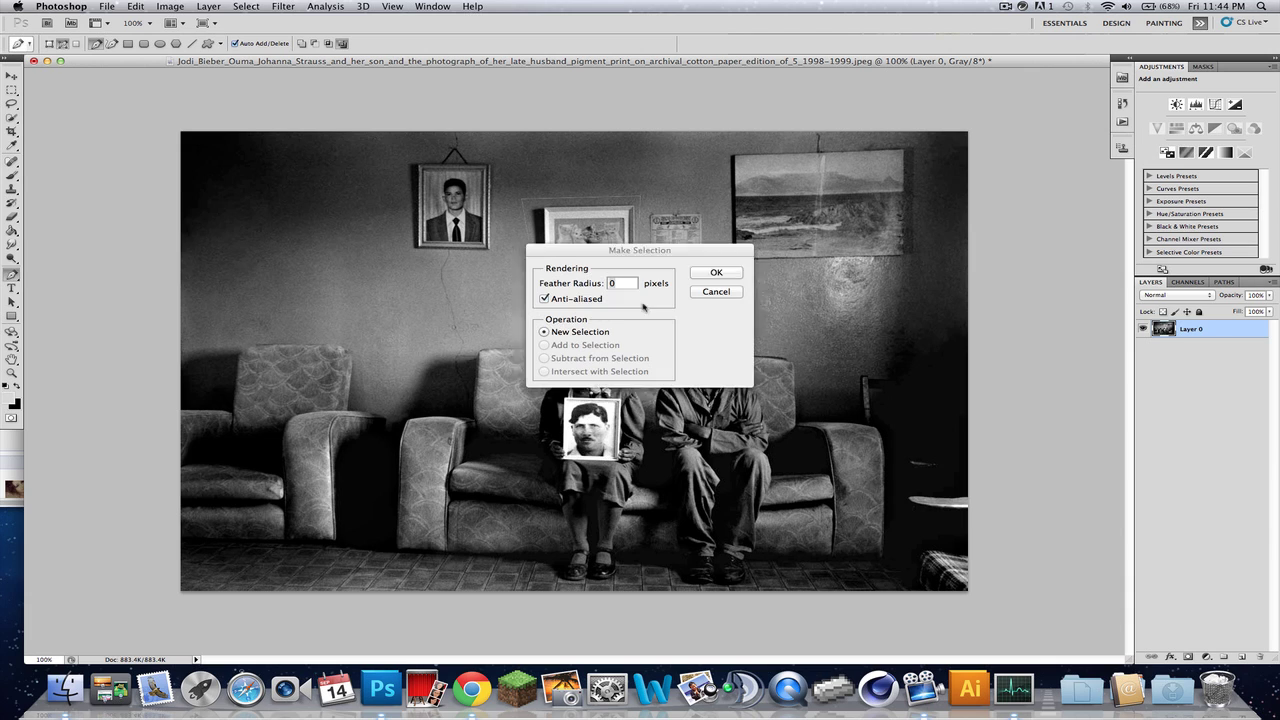
pyautogui.click(728, 272)
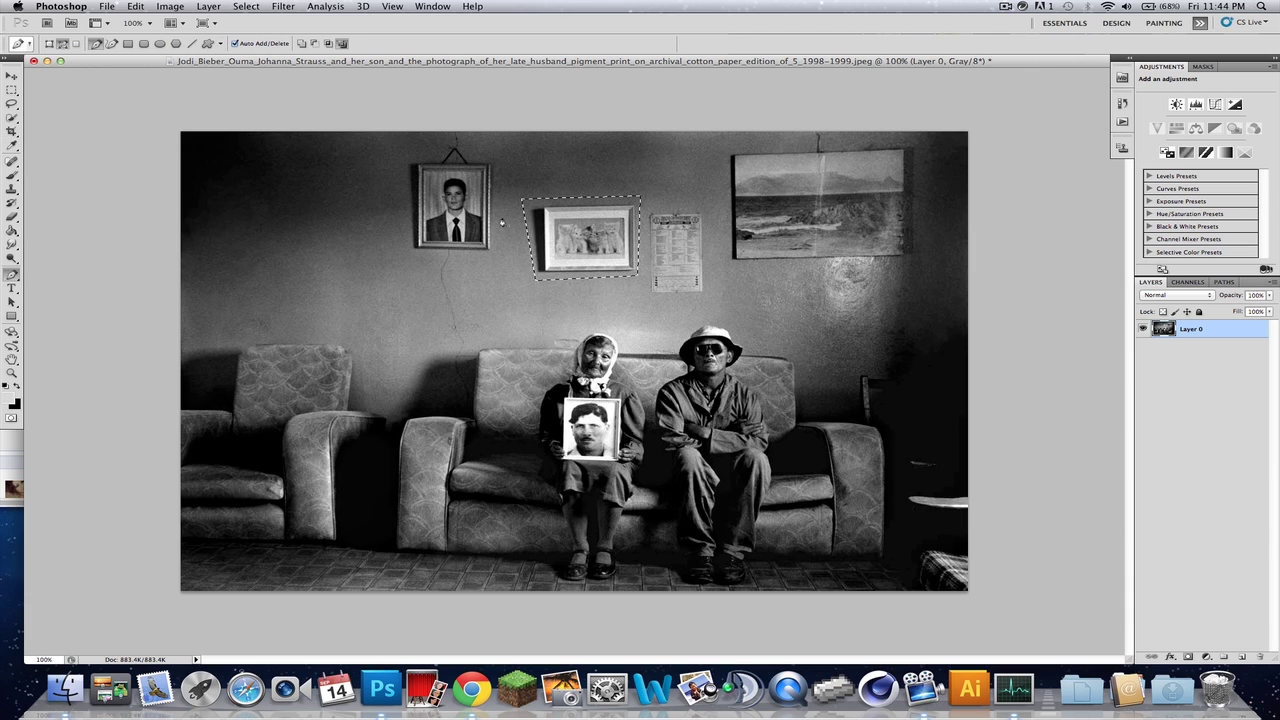
pyautogui.click(11, 104)
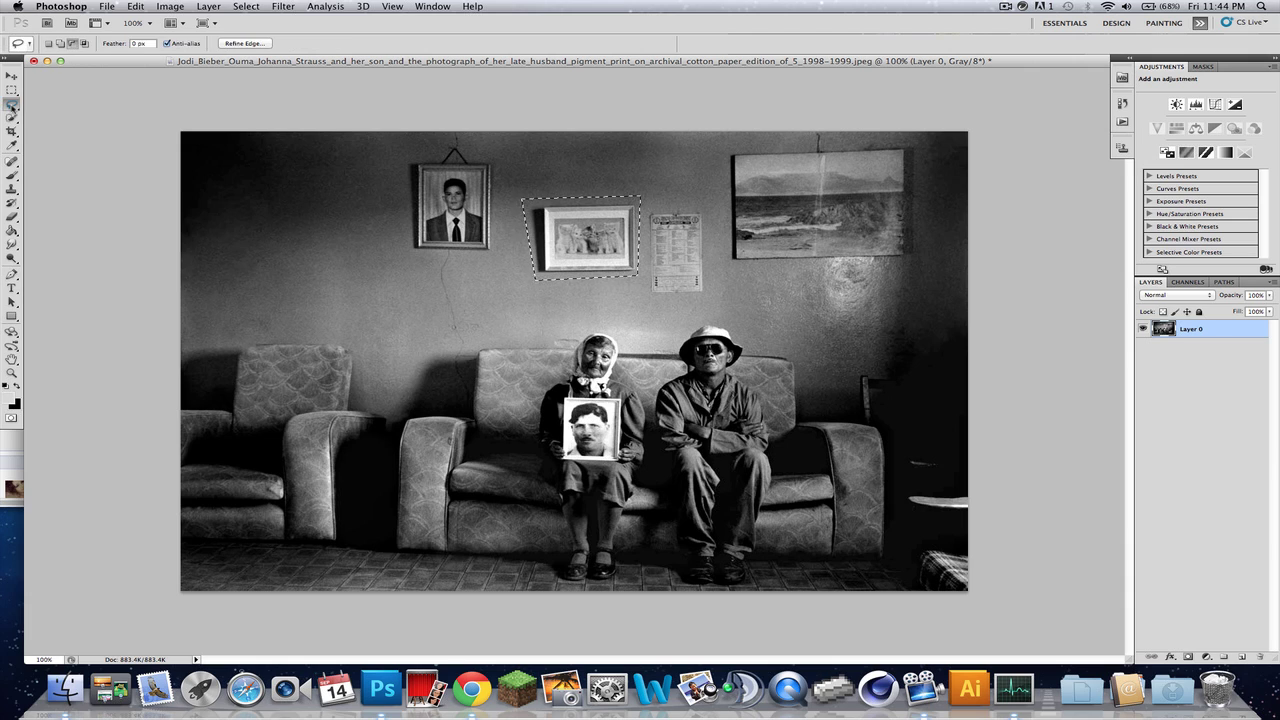
pyautogui.click(11, 104)
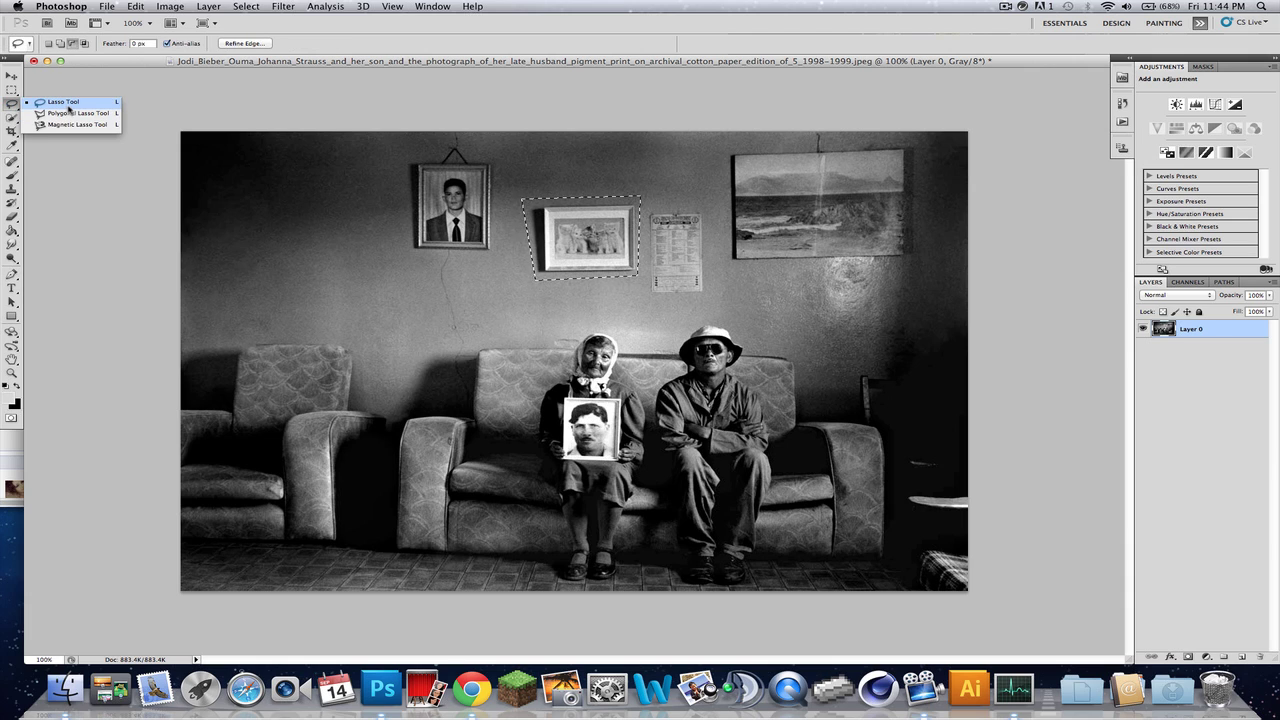
pyautogui.click(11, 90)
pyautogui.click(11, 90)
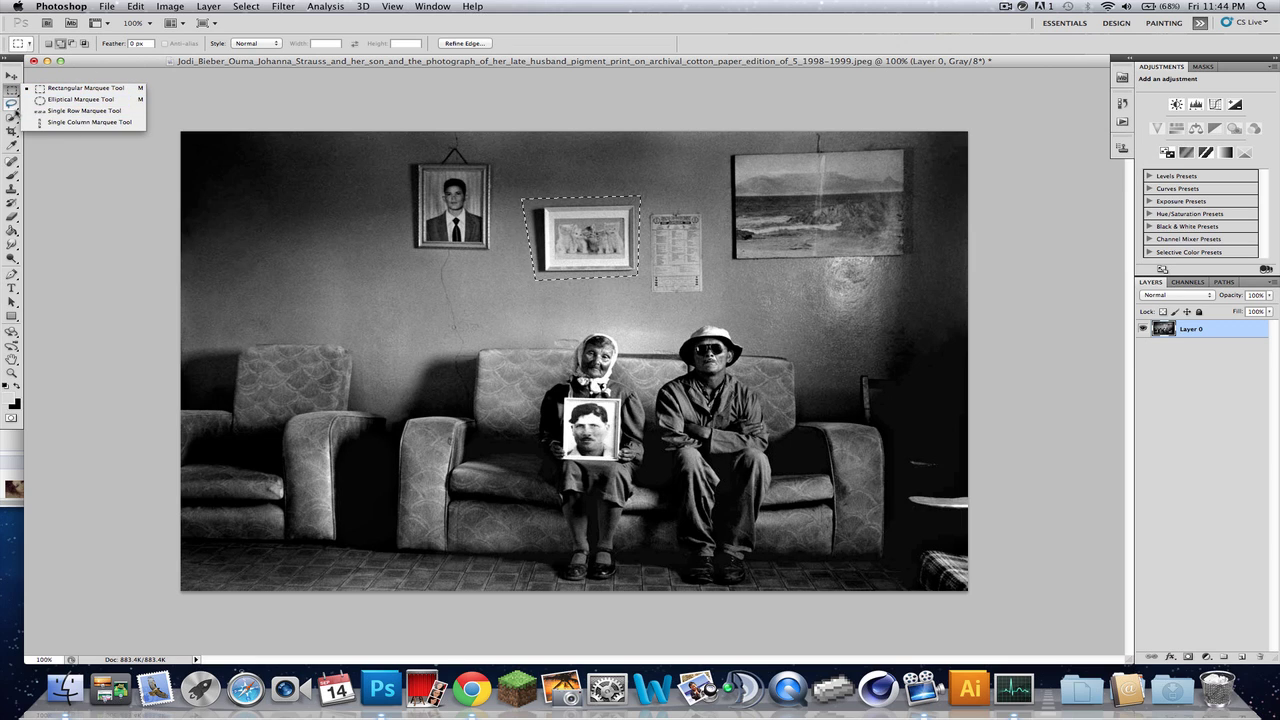
pyautogui.click(12, 105)
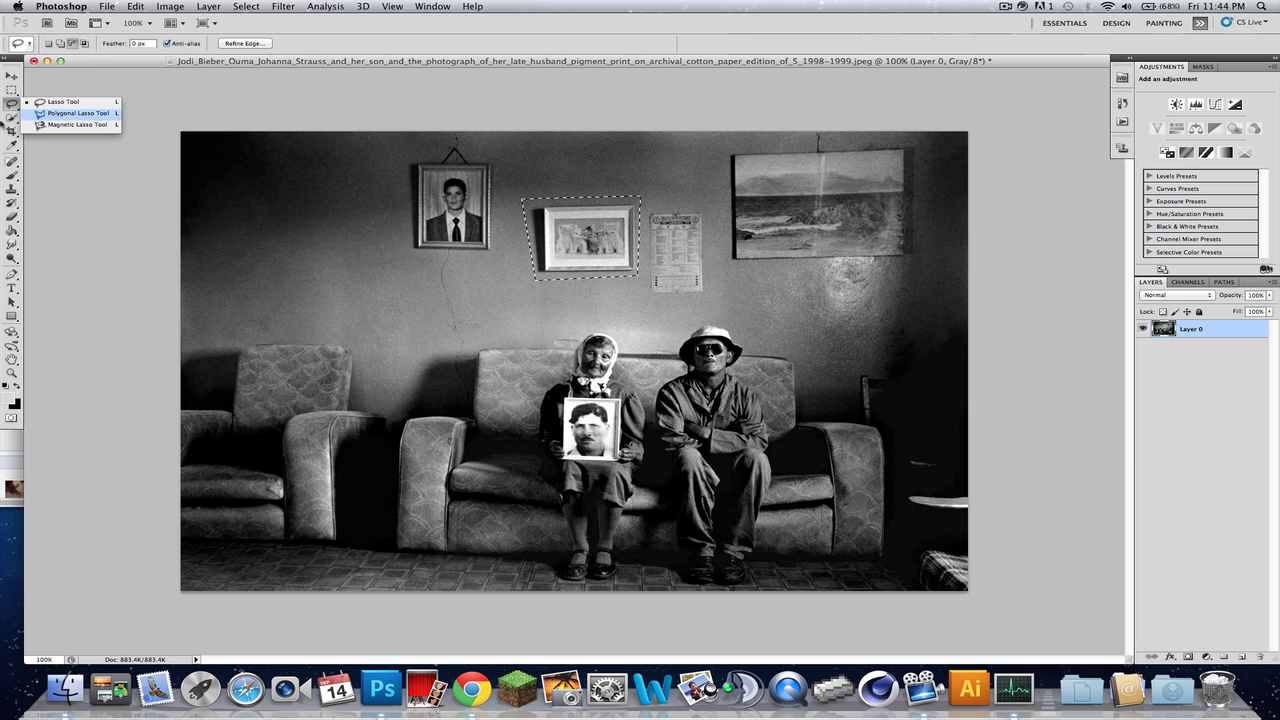
pyautogui.click(12, 89)
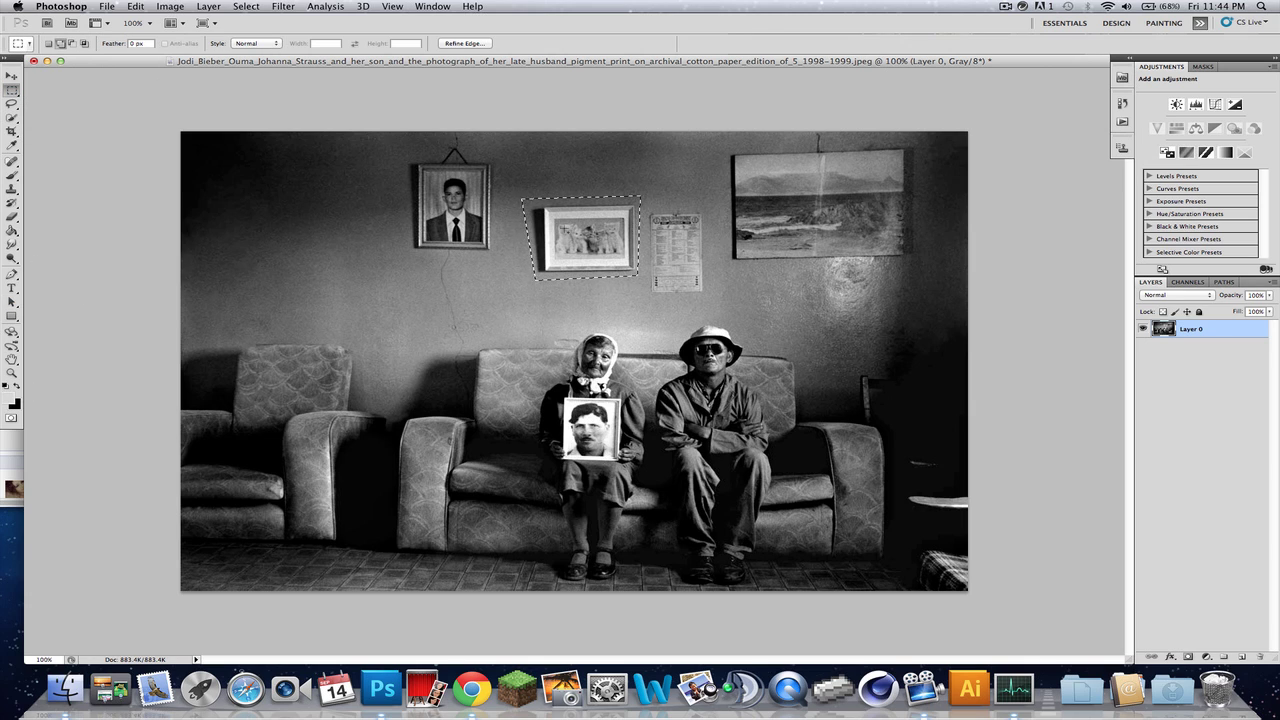
pyautogui.click(12, 275)
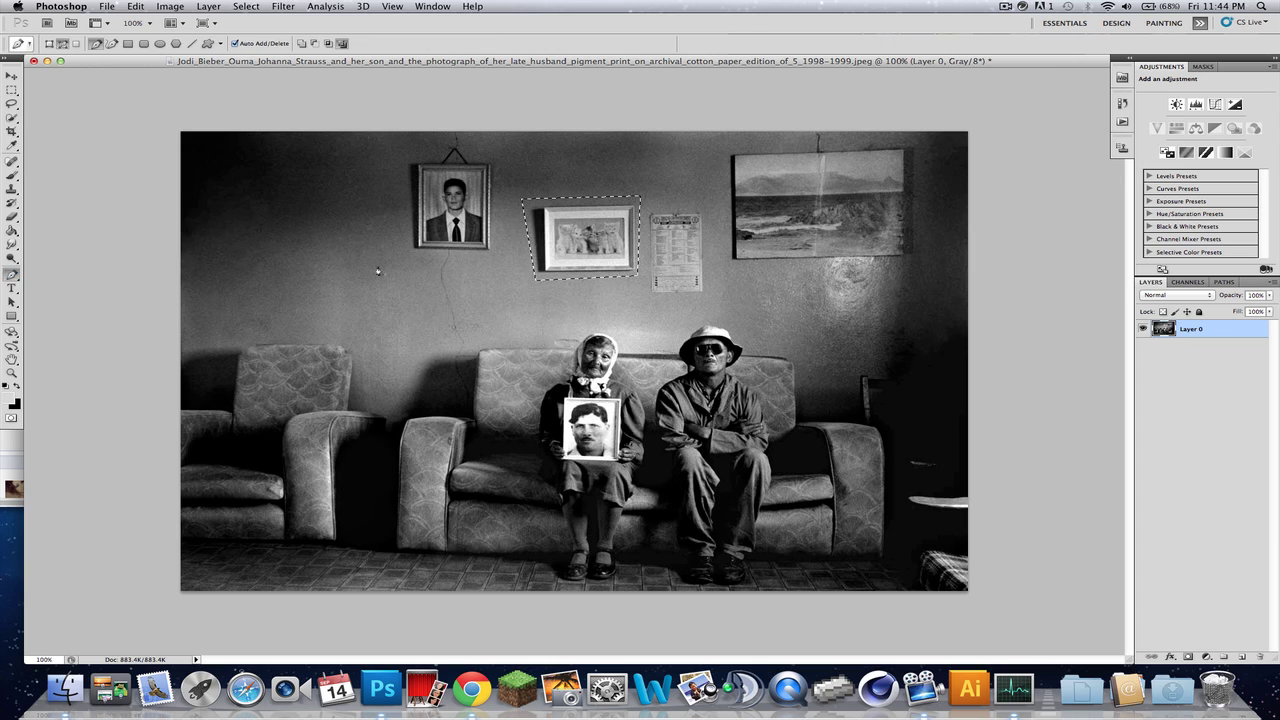
pyautogui.rightClick(452, 259)
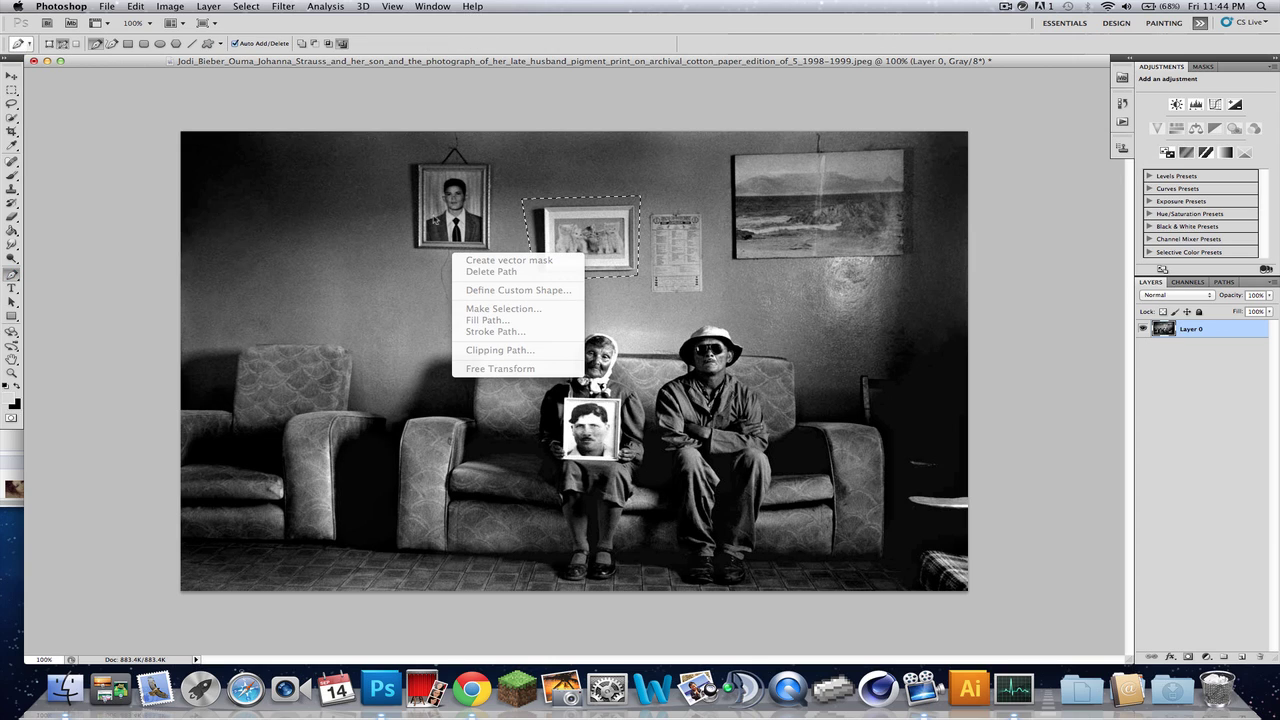
pyautogui.click(10, 90)
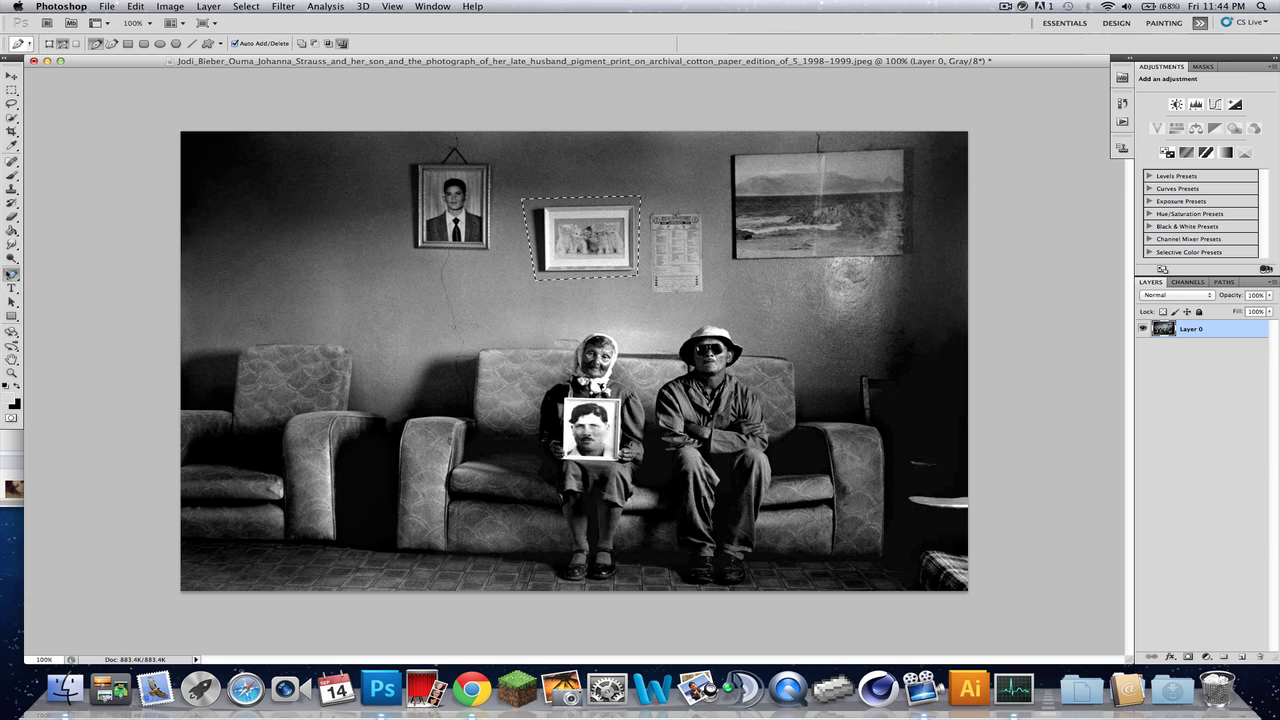
pyautogui.click(12, 91)
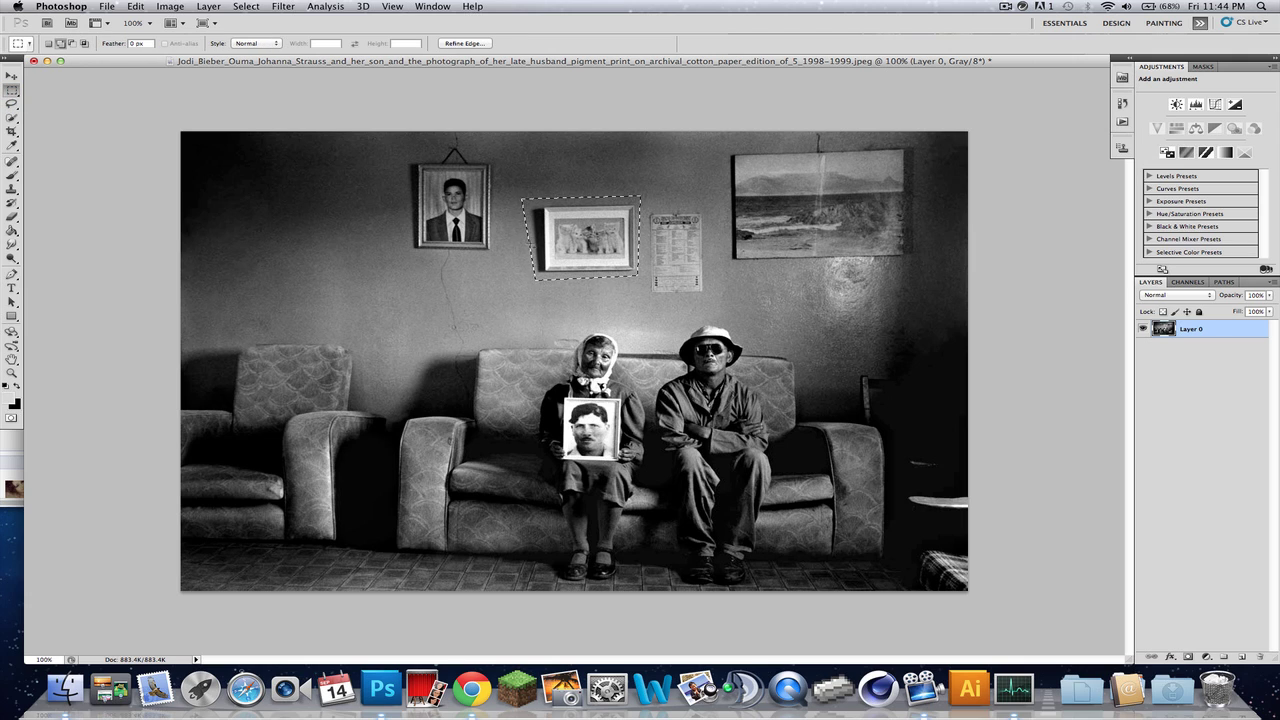
# Fill the framed-picture selection using Content-Aware at 100% opacity
pyautogui.rightClick(476, 278)
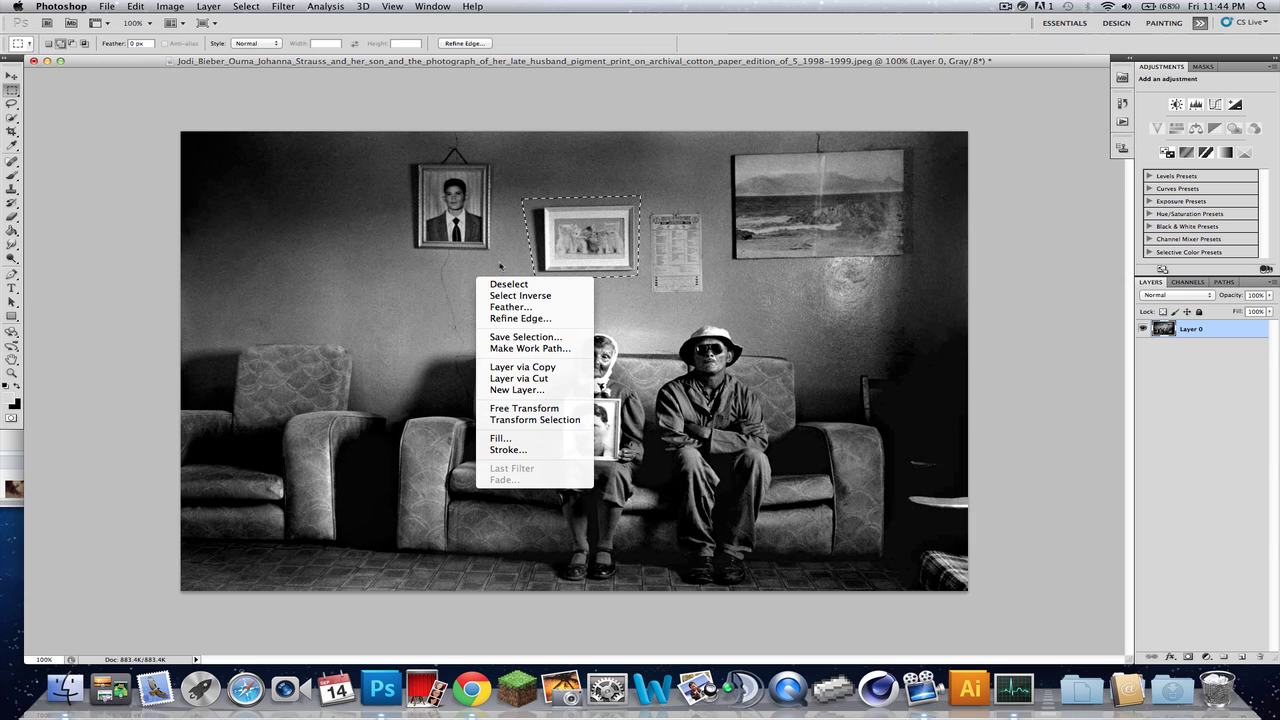
pyautogui.click(534, 443)
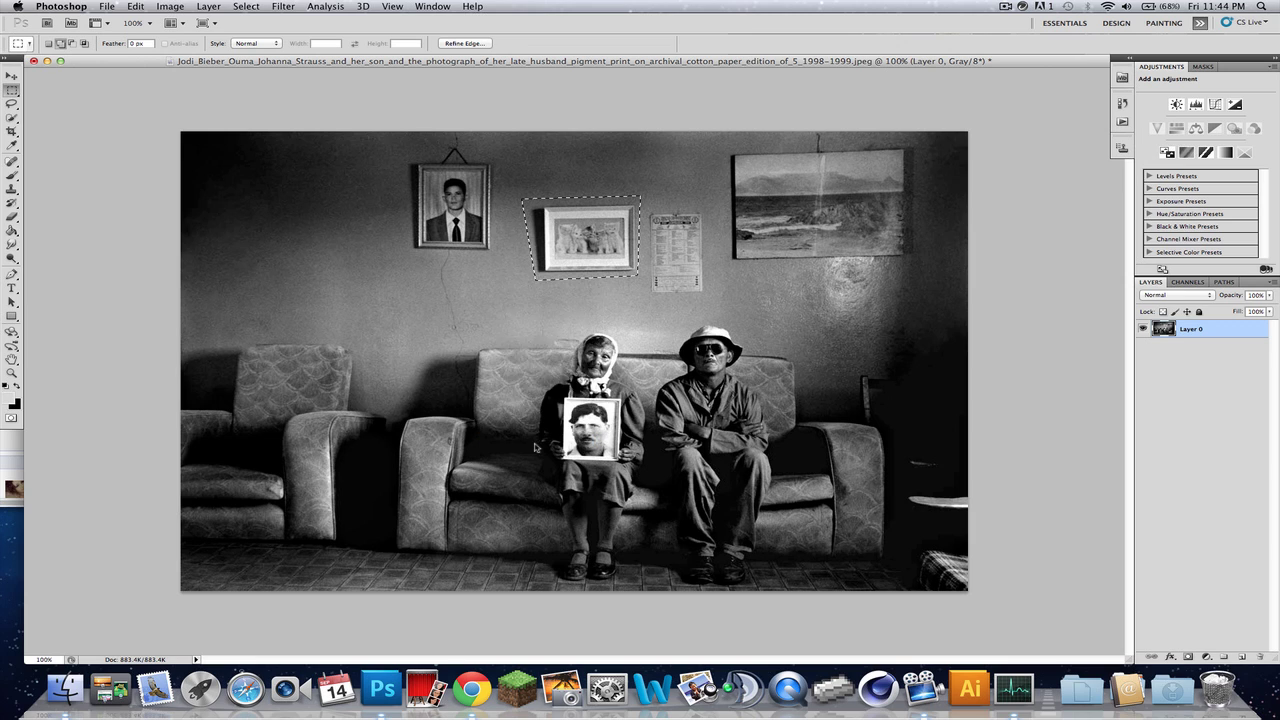
pyautogui.click(626, 280)
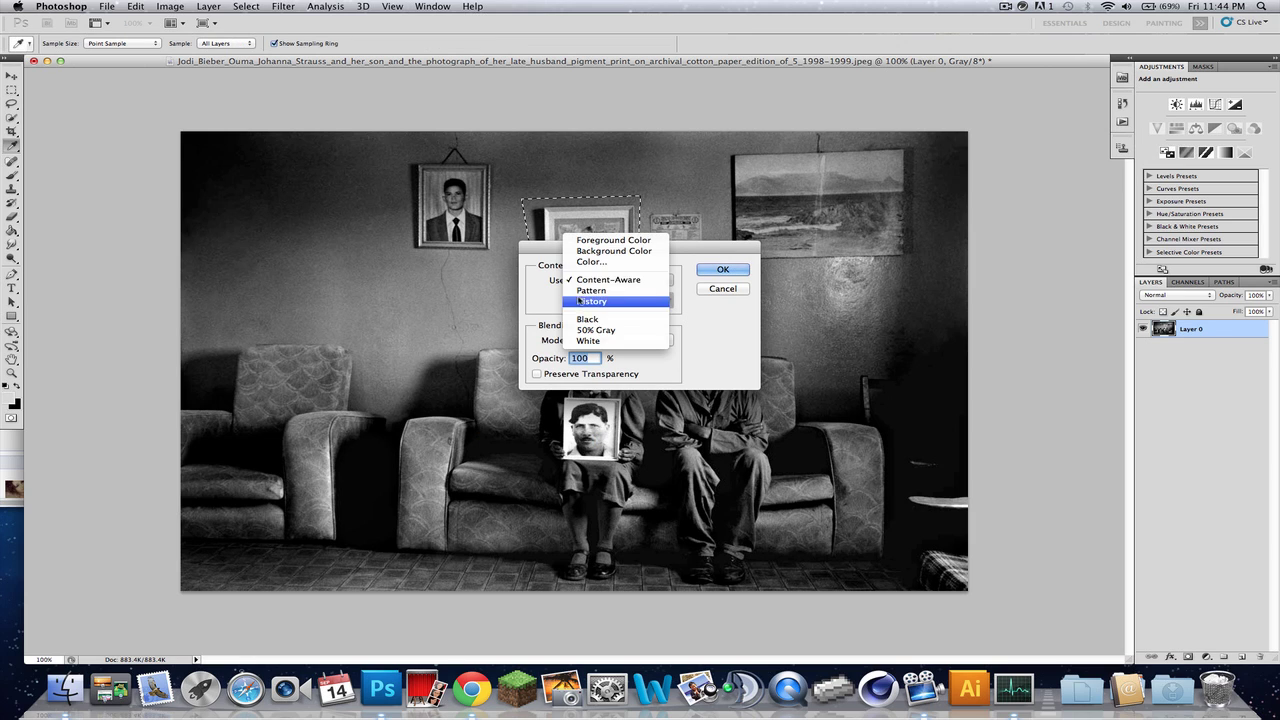
pyautogui.click(560, 287)
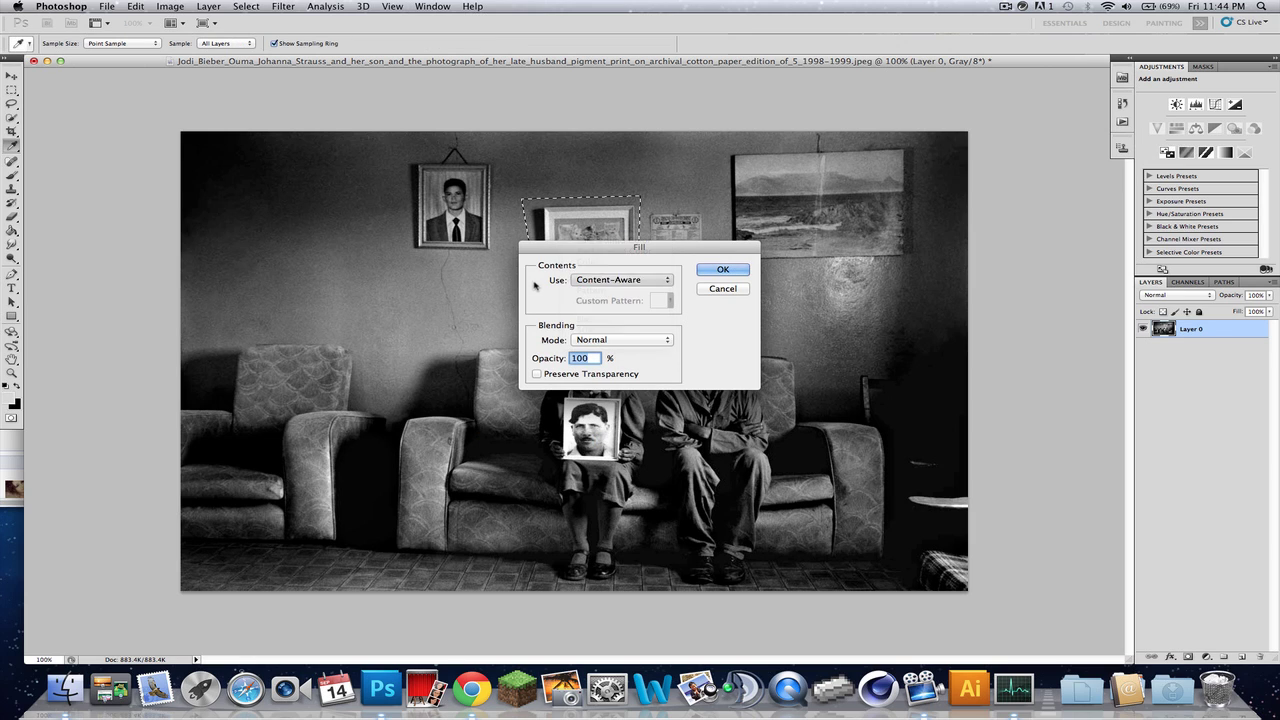
pyautogui.click(589, 283)
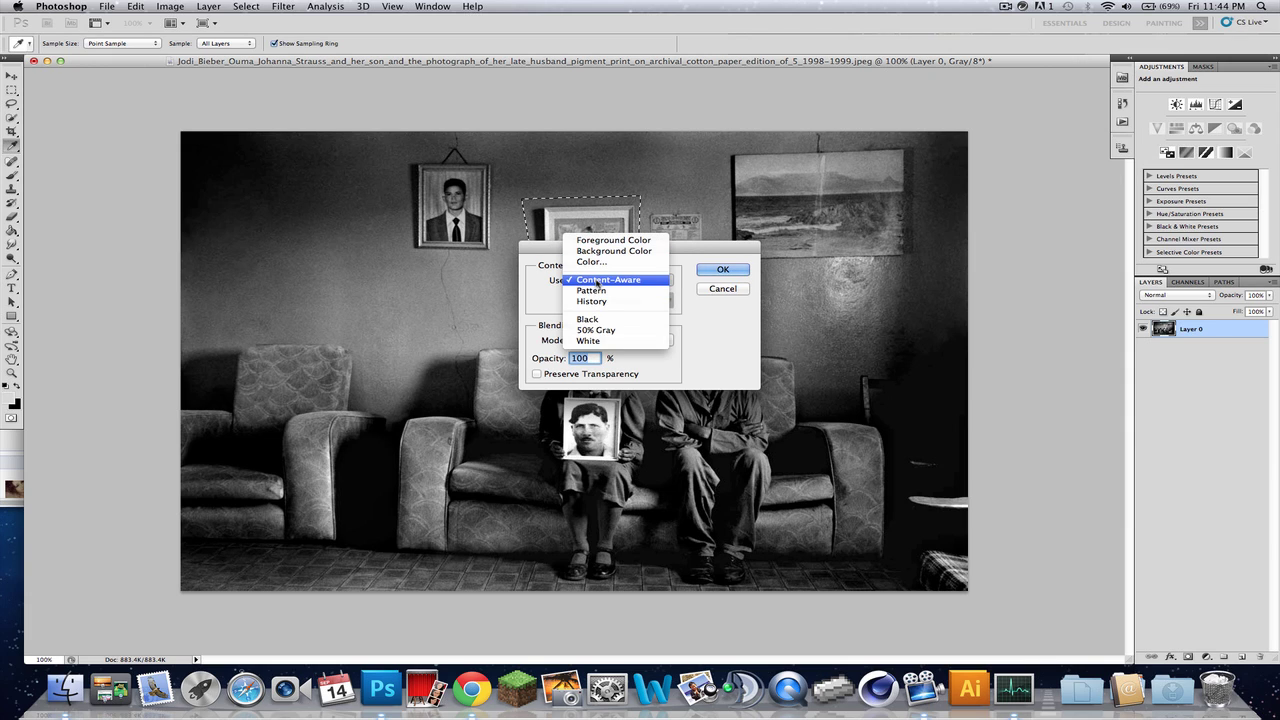
pyautogui.click(597, 283)
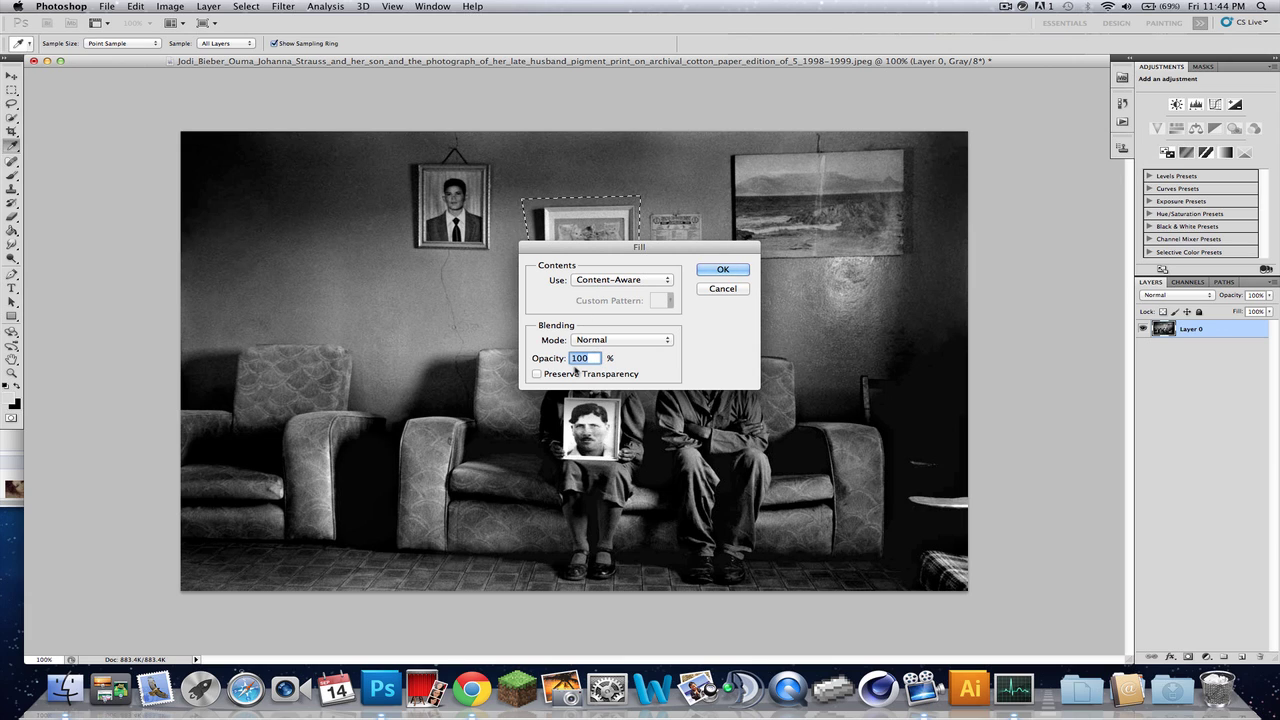
pyautogui.click(717, 272)
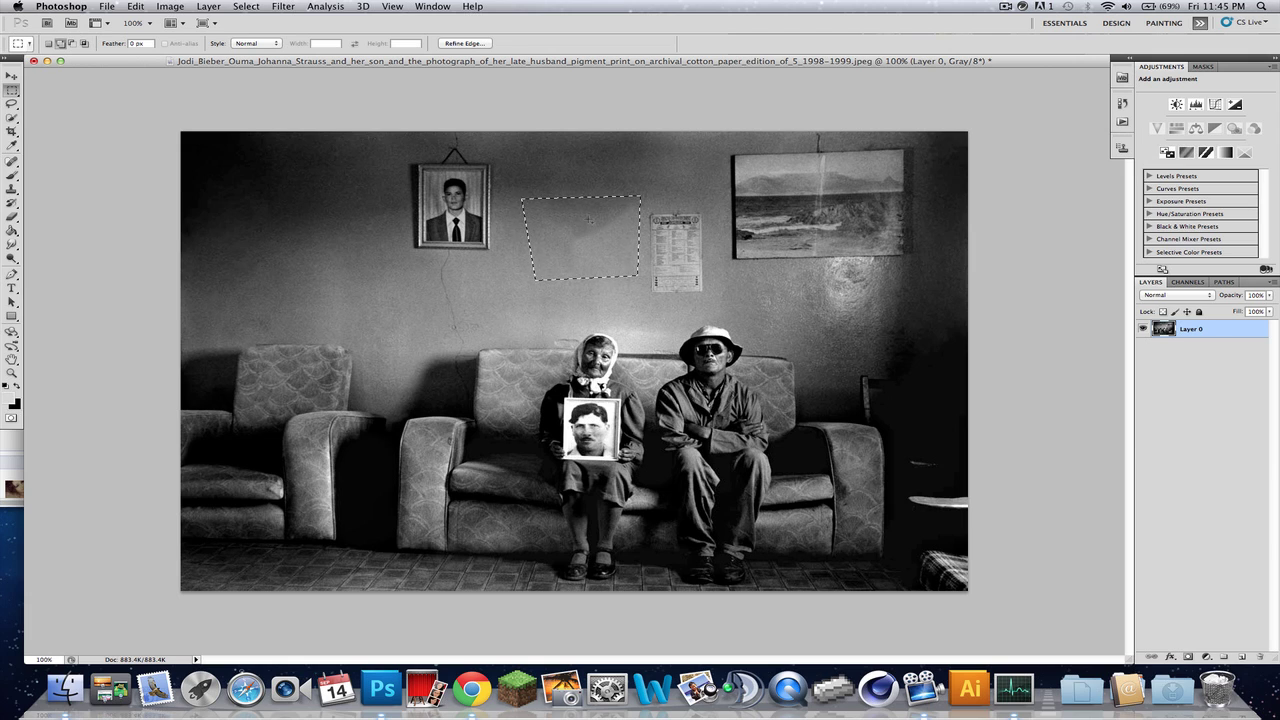
# Deselect, then erase the calendar with a marquee and Content-Aware Fill, and deselect
pyautogui.rightClick(736, 192)
pyautogui.click(770, 198)
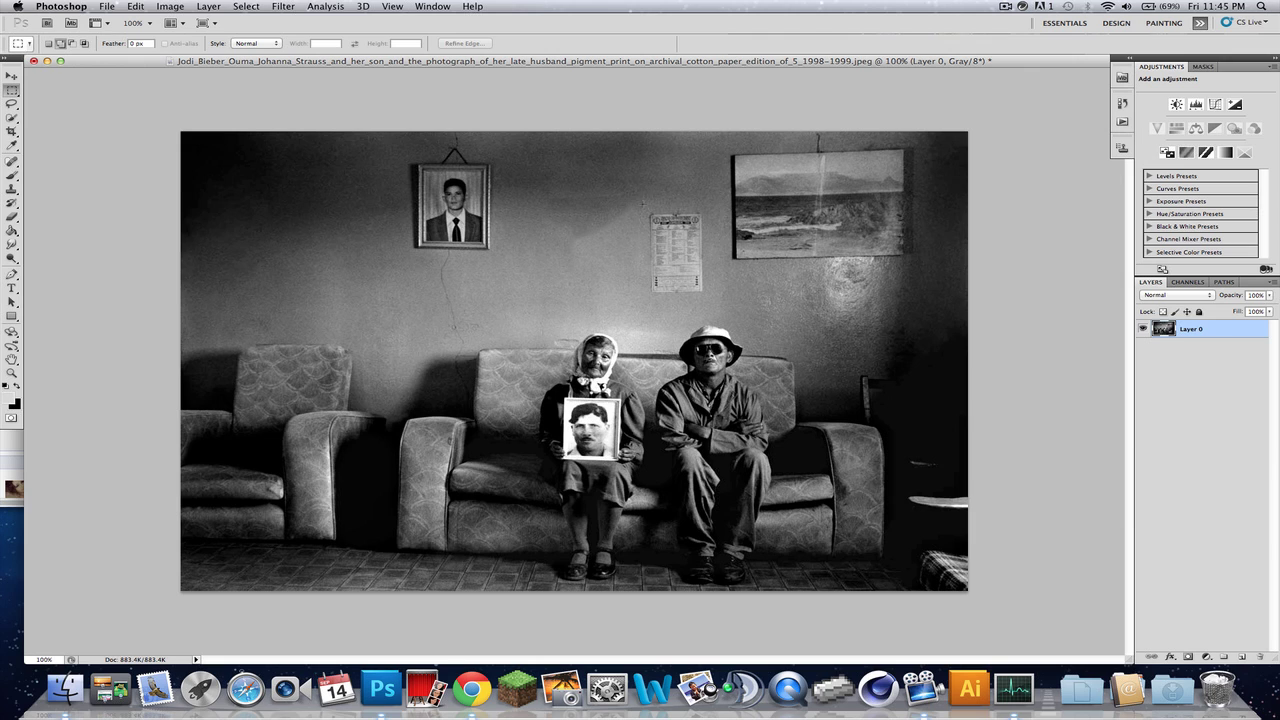
pyautogui.moveTo(716, 297); pyautogui.dragTo(715, 298)
pyautogui.rightClick(699, 274)
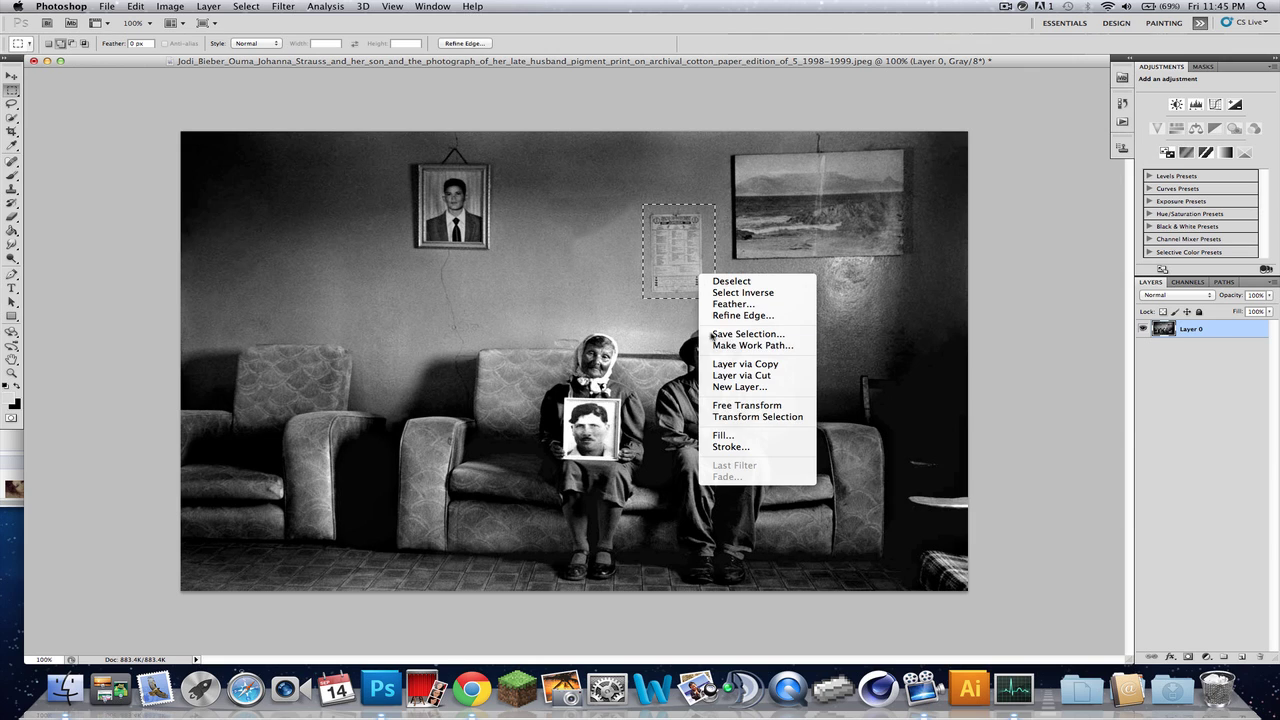
pyautogui.click(721, 437)
pyautogui.click(720, 268)
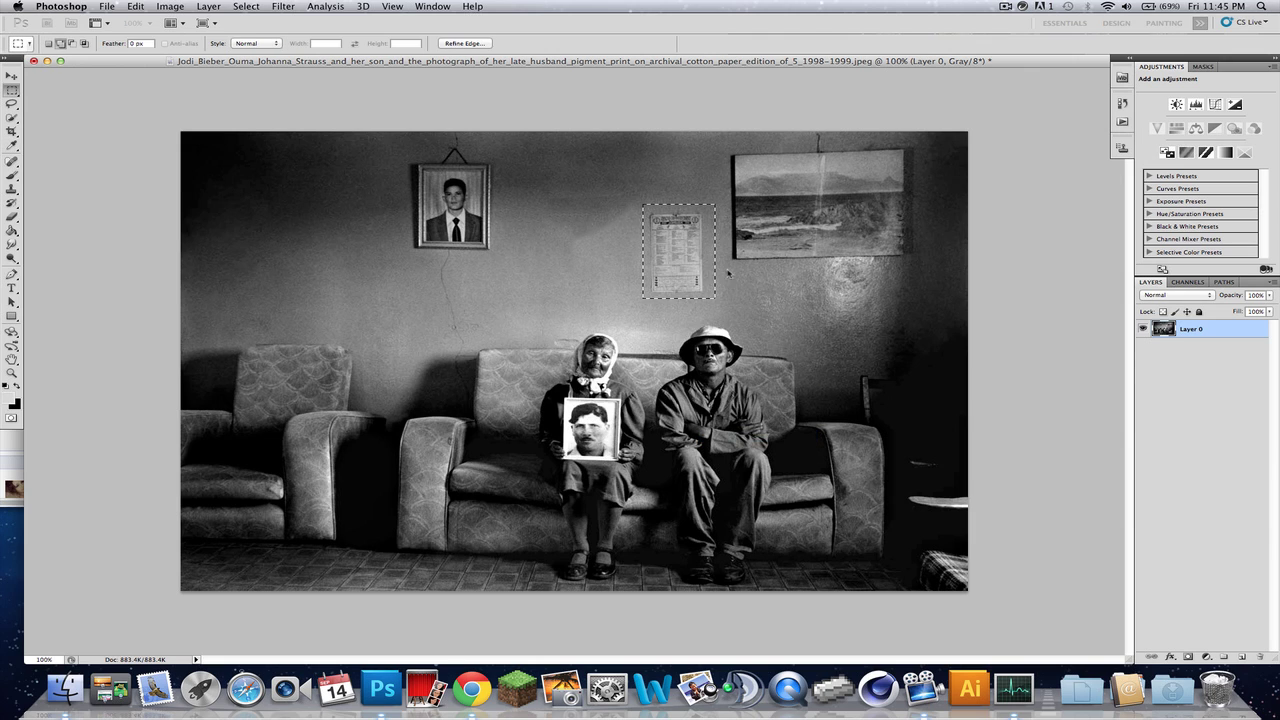
pyautogui.rightClick(601, 215)
pyautogui.click(611, 221)
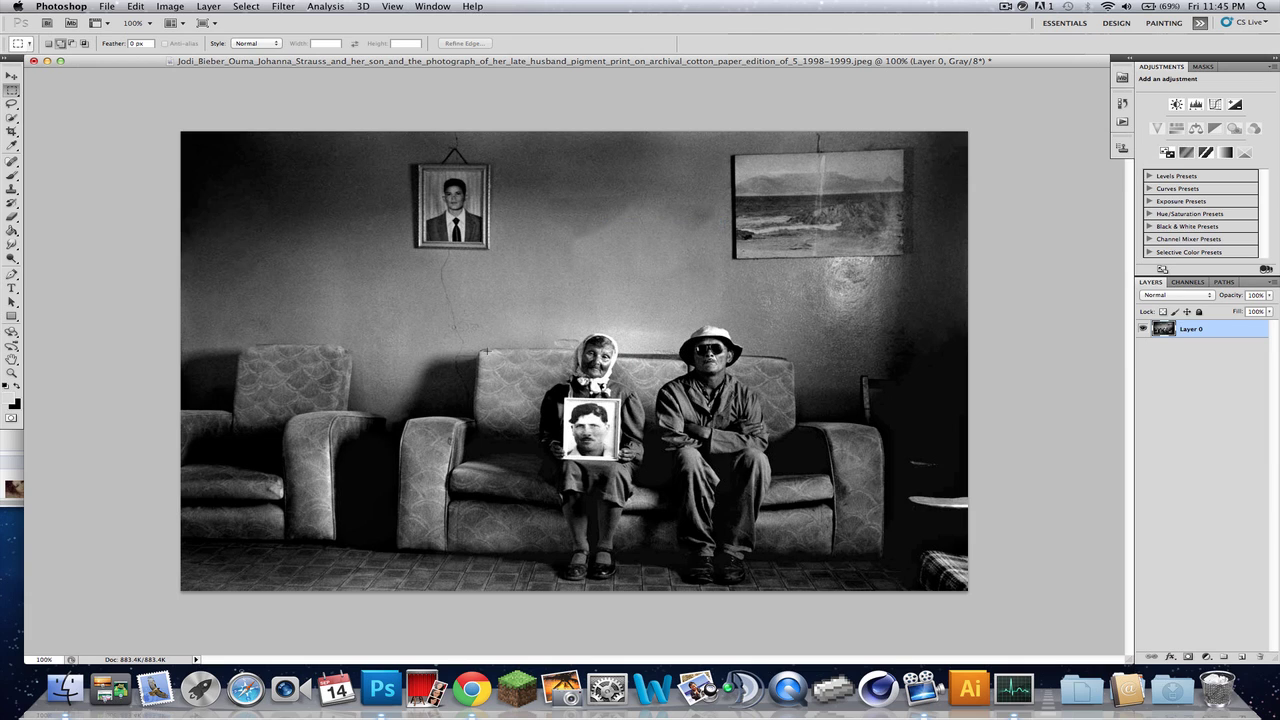
# Replace the left armchair with wall using a marquee and Content-Aware Fill, then deselect
pyautogui.moveTo(297, 345); pyautogui.dragTo(155, 314)
pyautogui.rightClick(543, 296)
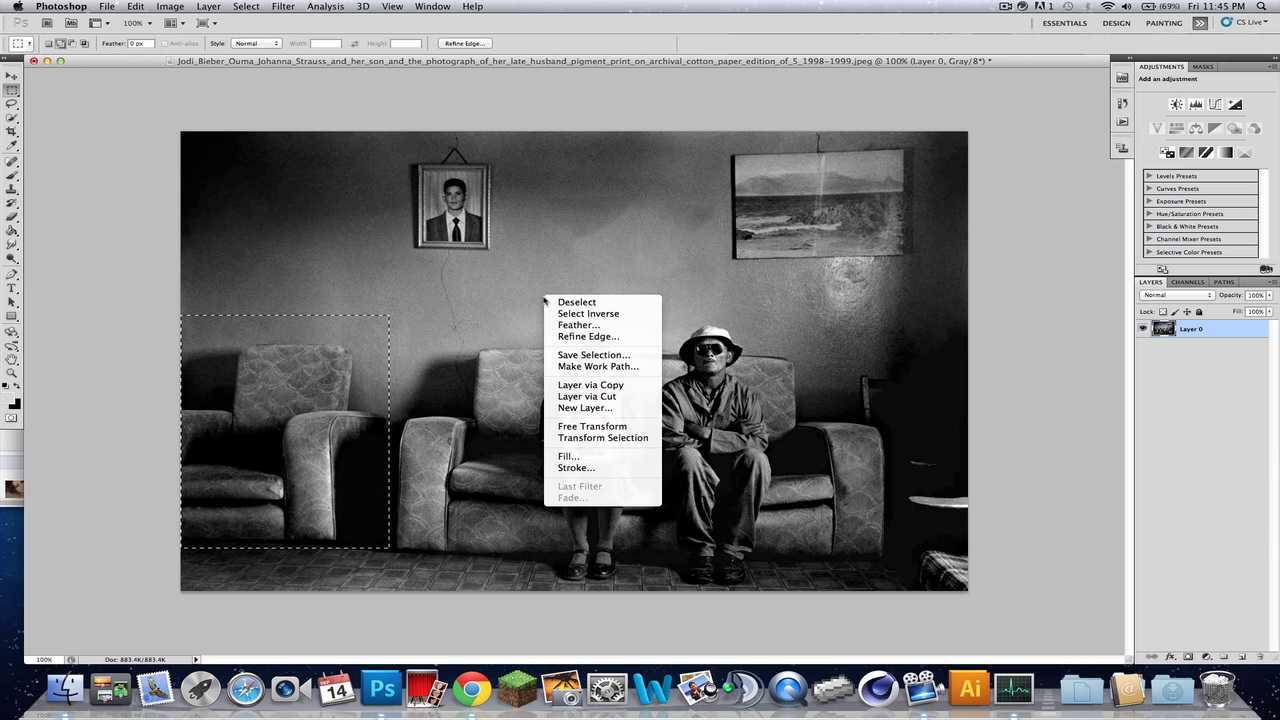
pyautogui.click(600, 468)
pyautogui.click(722, 268)
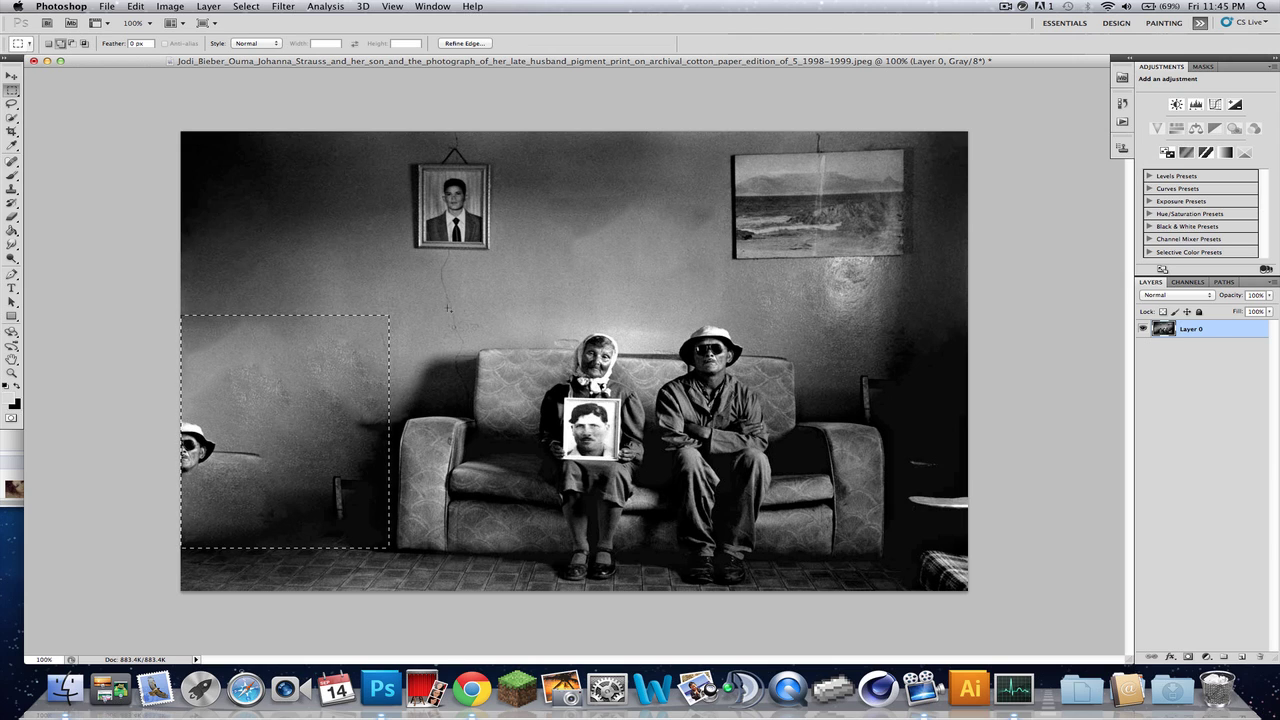
pyautogui.rightClick(499, 305)
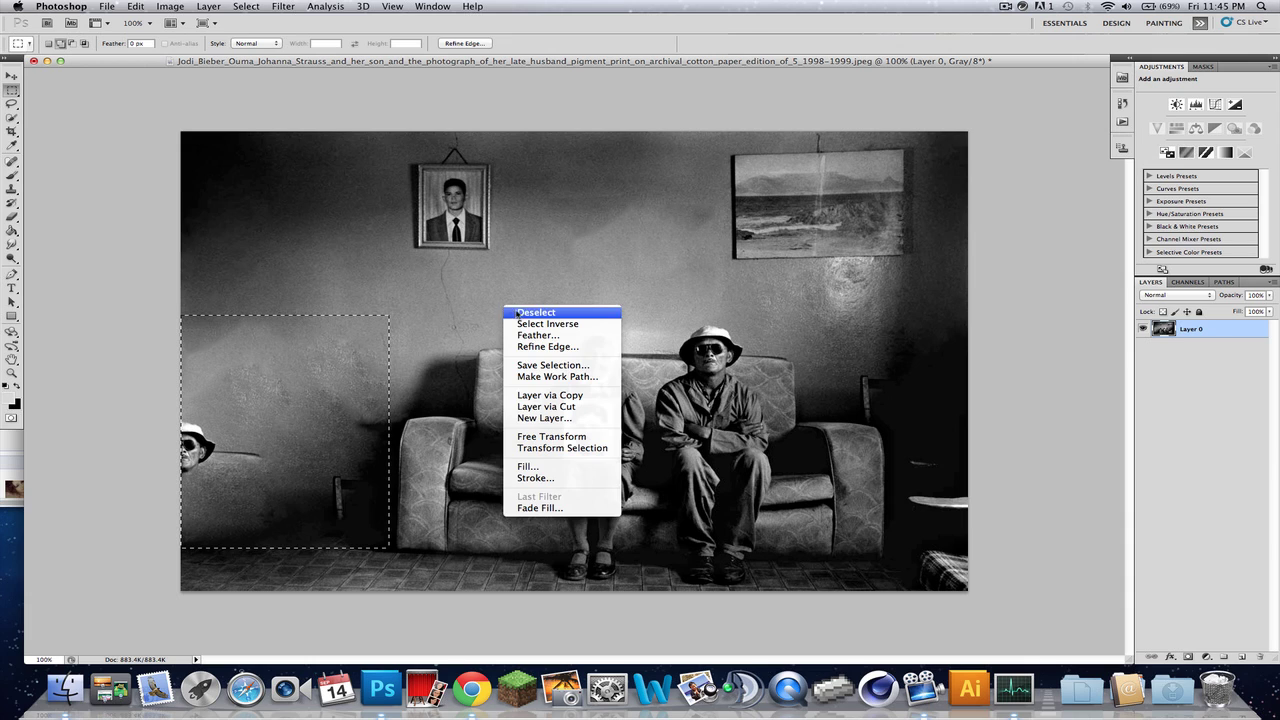
pyautogui.click(520, 311)
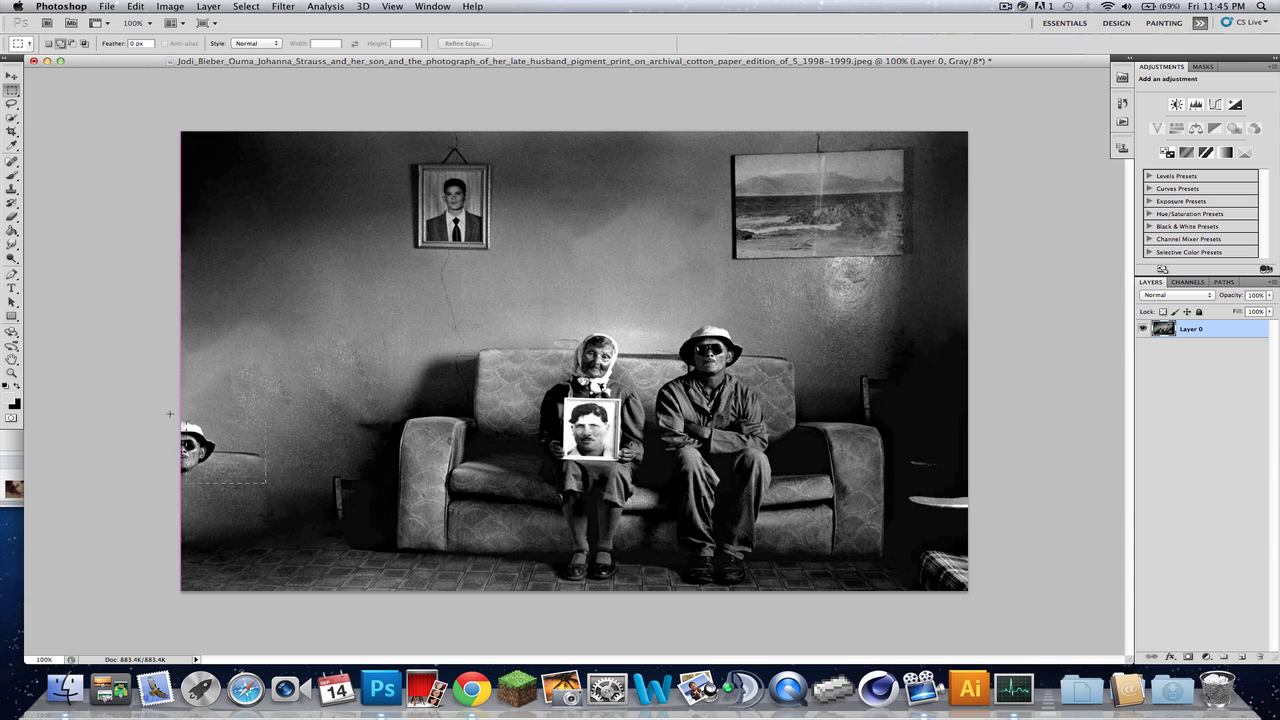
# Content-Aware Fill over the stray half-figure at the left edge, then deselect
pyautogui.moveTo(133, 400); pyautogui.dragTo(265, 482)
pyautogui.rightClick(203, 416)
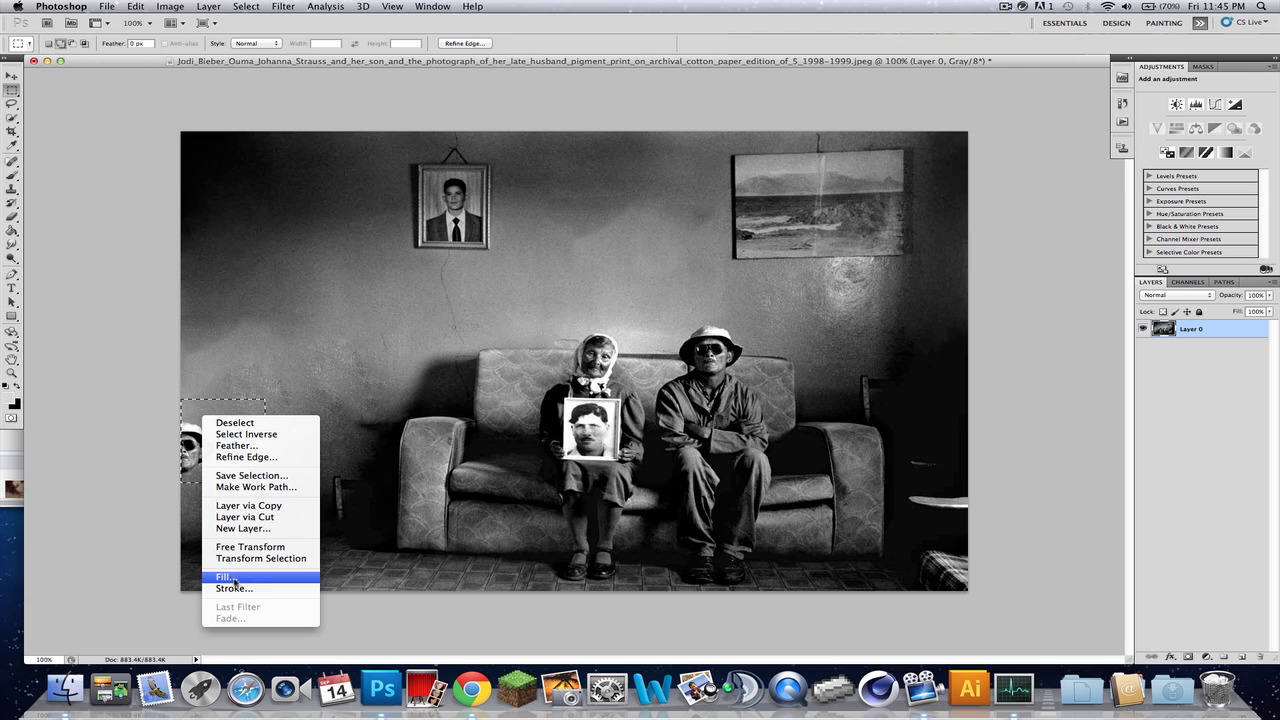
pyautogui.click(226, 578)
pyautogui.click(720, 270)
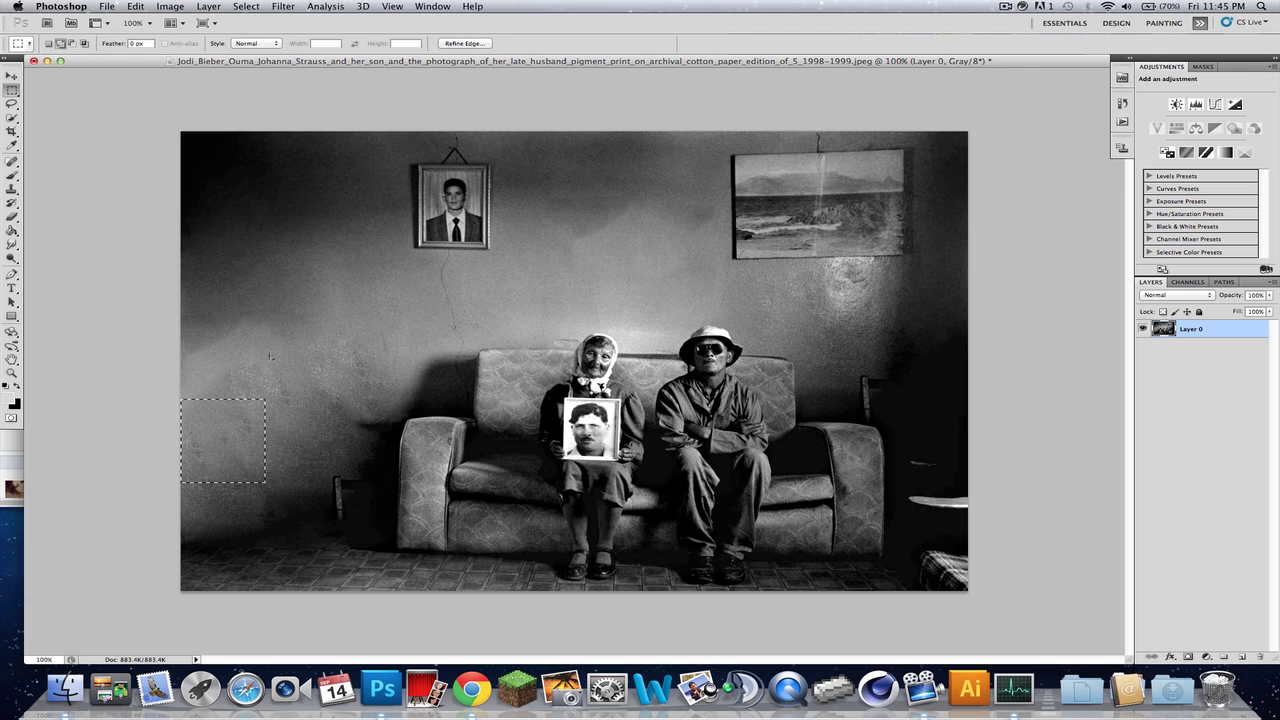
pyautogui.rightClick(330, 357)
pyautogui.click(345, 366)
# Content-Aware Fill over the leftover chair leg beside the sofa, then deselect
pyautogui.moveTo(303, 444); pyautogui.dragTo(356, 531)
pyautogui.rightClick(372, 525)
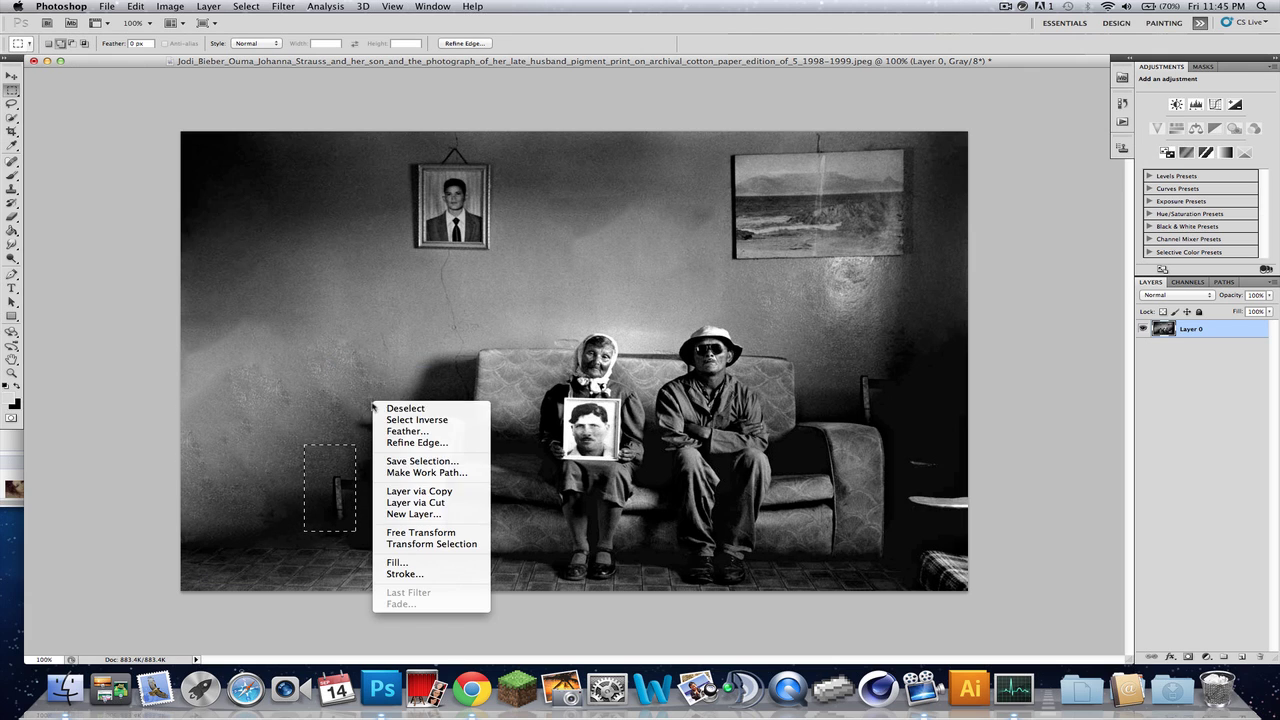
pyautogui.click(397, 564)
pyautogui.click(707, 270)
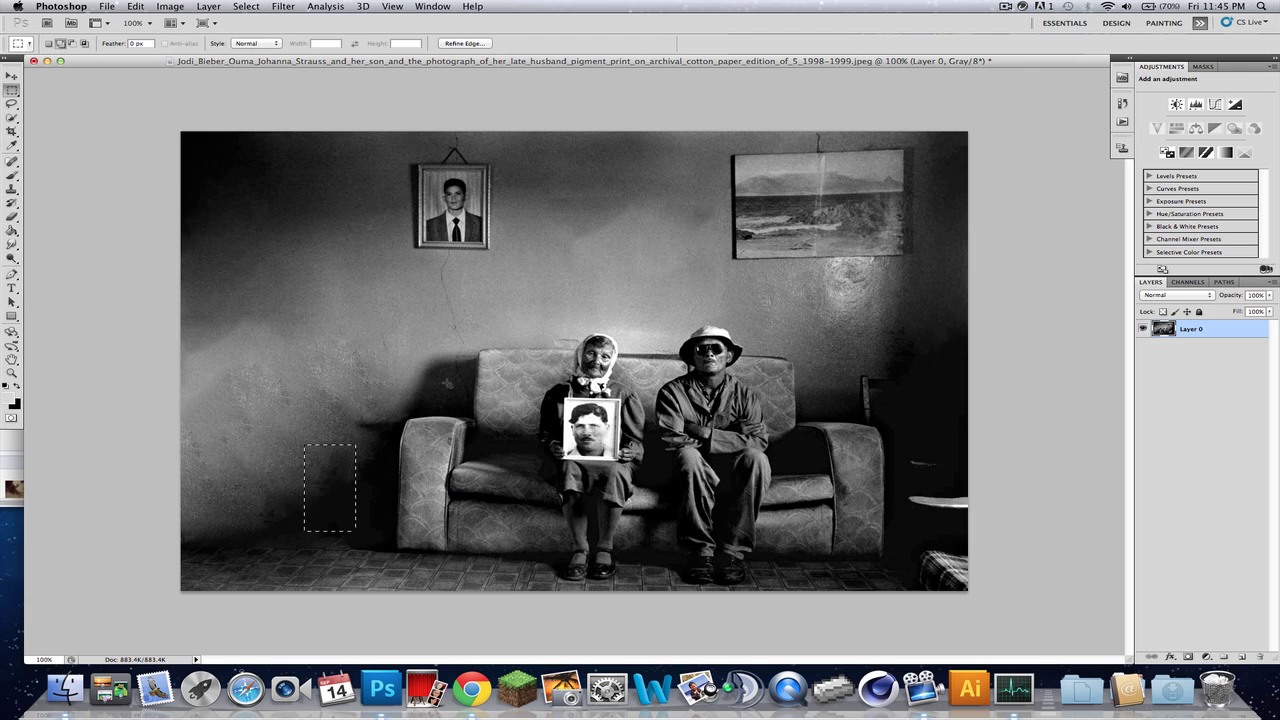
pyautogui.rightClick(386, 380)
pyautogui.click(396, 388)
# Crop to a box around the couple on the sofa, trimming the portrait and seascape
pyautogui.click(12, 131)
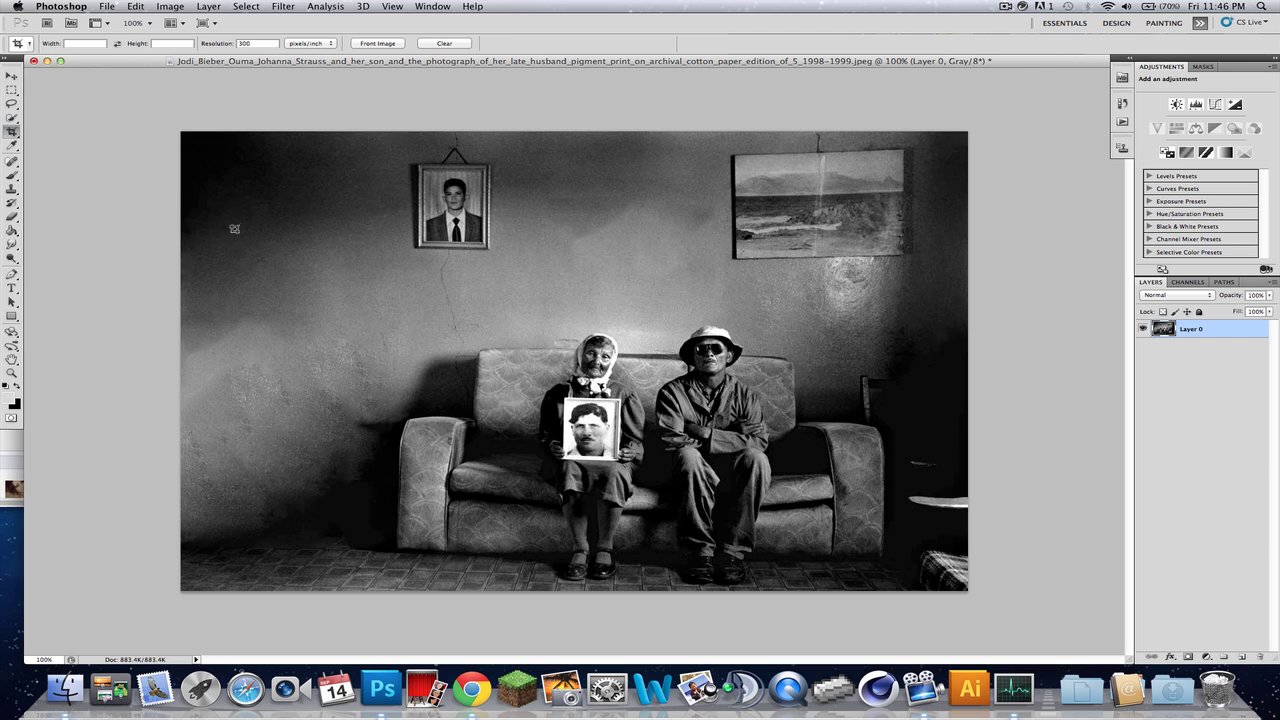
pyautogui.moveTo(350, 261); pyautogui.dragTo(968, 580)
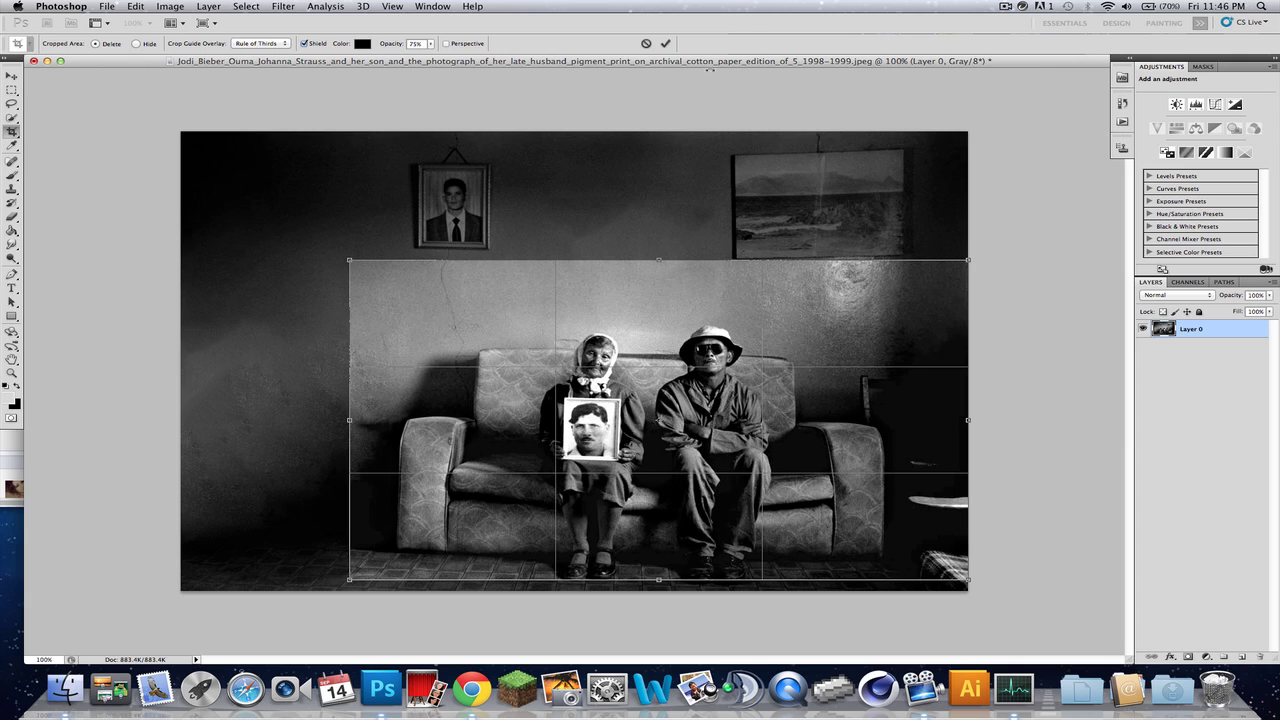
pyautogui.click(665, 43)
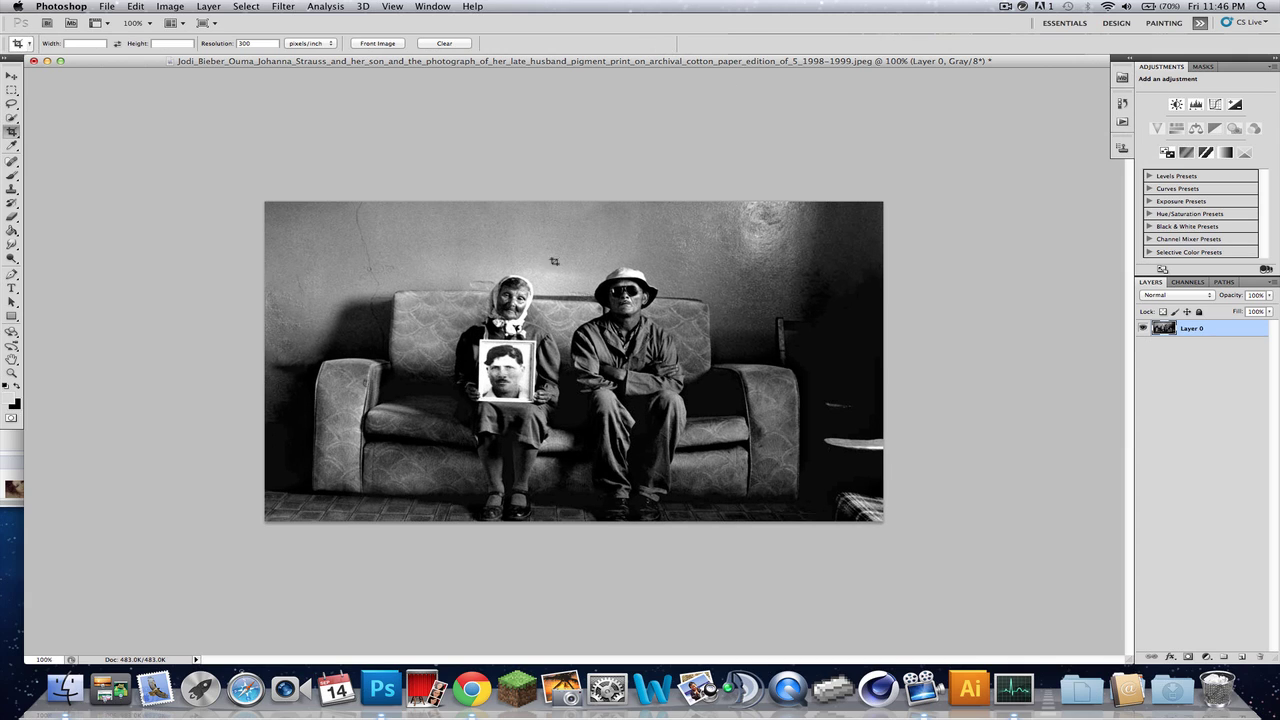